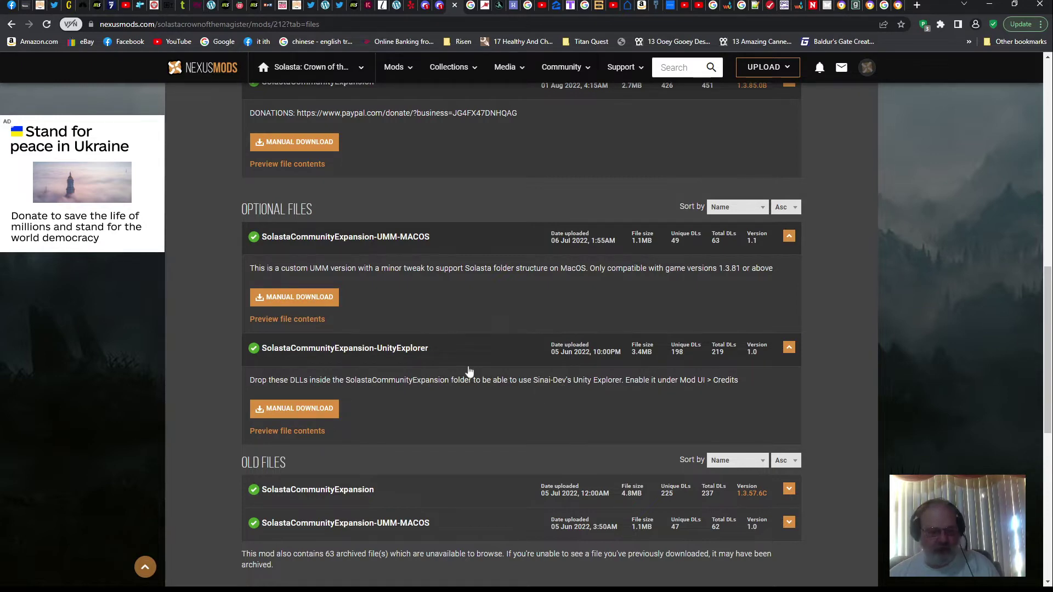
Step: Download the main SolastaCommunityExpansion file manually, accepting the additional-files notice and choosing the slow free download
{"action": "scroll", "coordinate": [469, 371], "scroll_direction": "up", "scroll_amount": 4}
{"action": "left_click", "coordinate": [271, 363]}
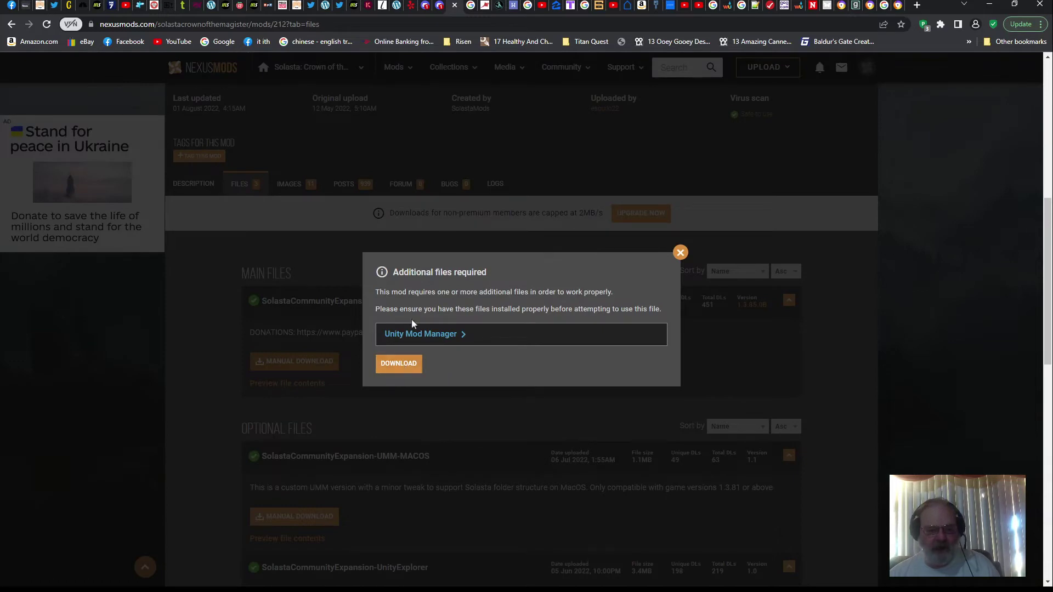
{"action": "left_click", "coordinate": [411, 368]}
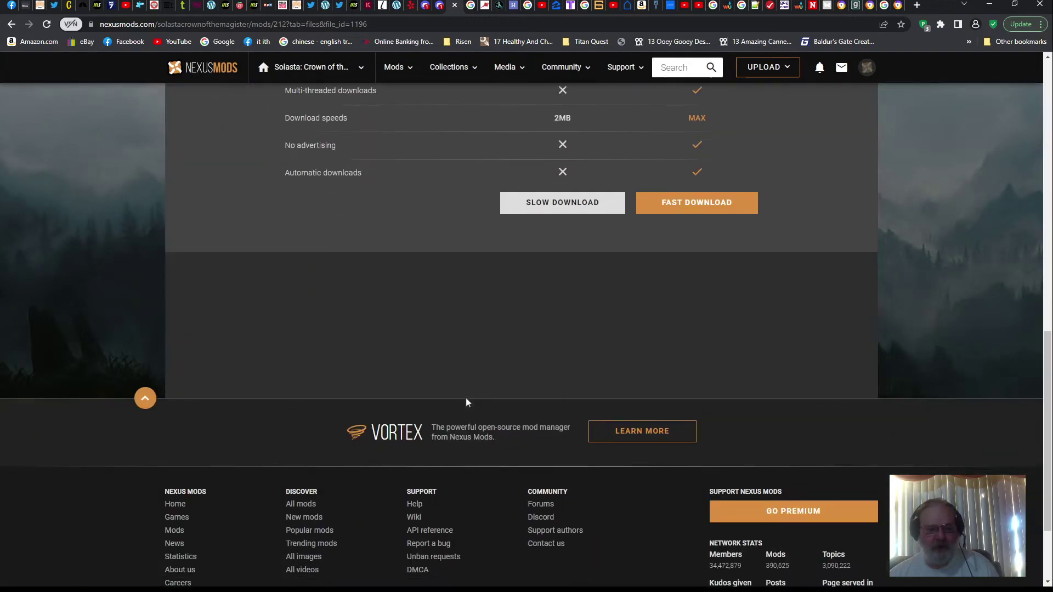
{"action": "scroll", "coordinate": [480, 320], "scroll_direction": "up", "scroll_amount": 4}
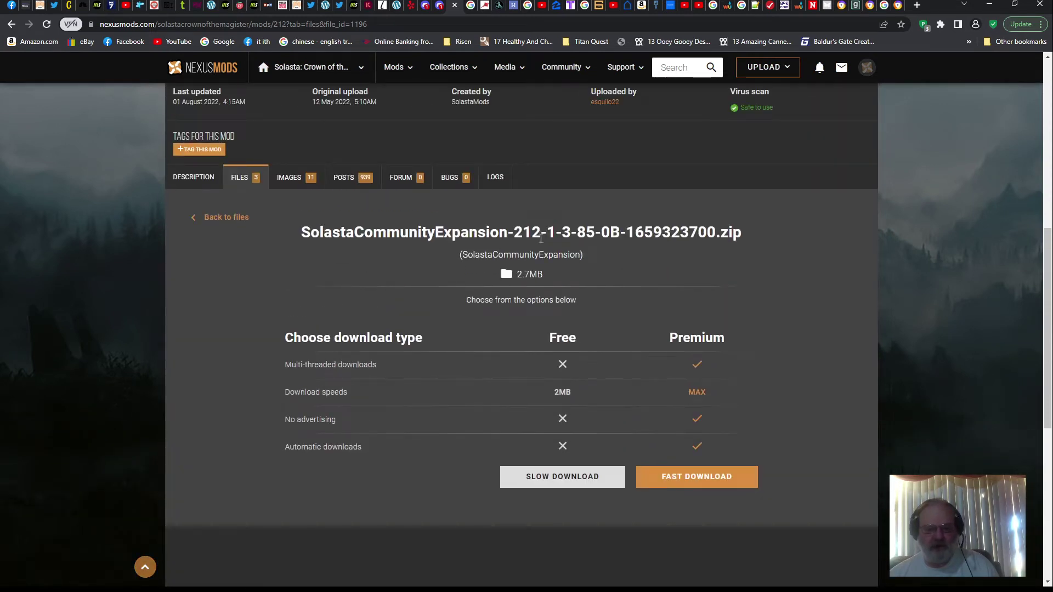
{"action": "left_click", "coordinate": [542, 477]}
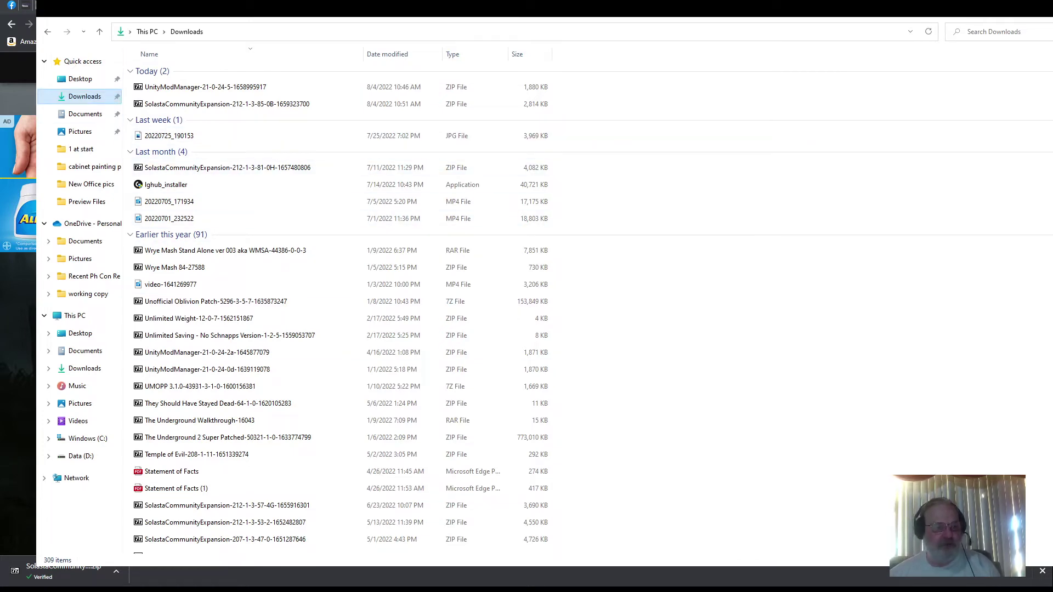
{"action": "left_click", "coordinate": [205, 86]}
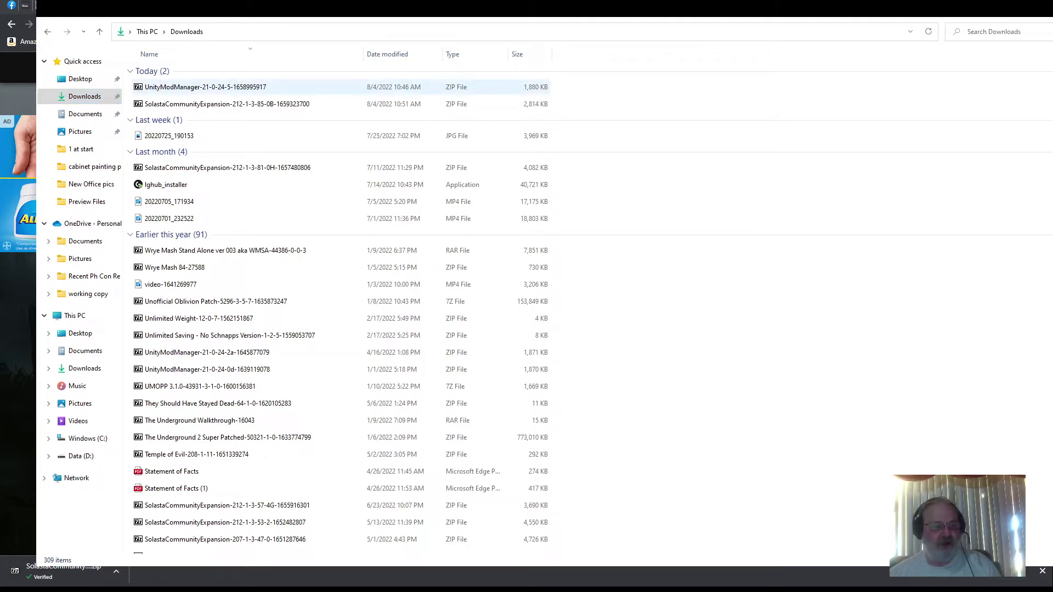
{"action": "left_click", "coordinate": [178, 86]}
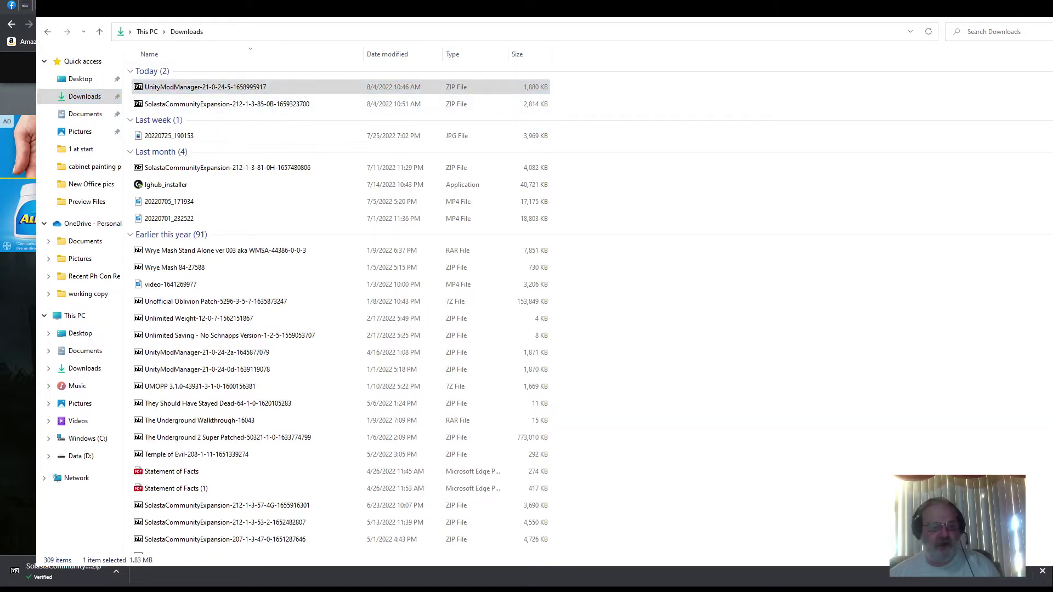
{"action": "key", "text": "Return"}
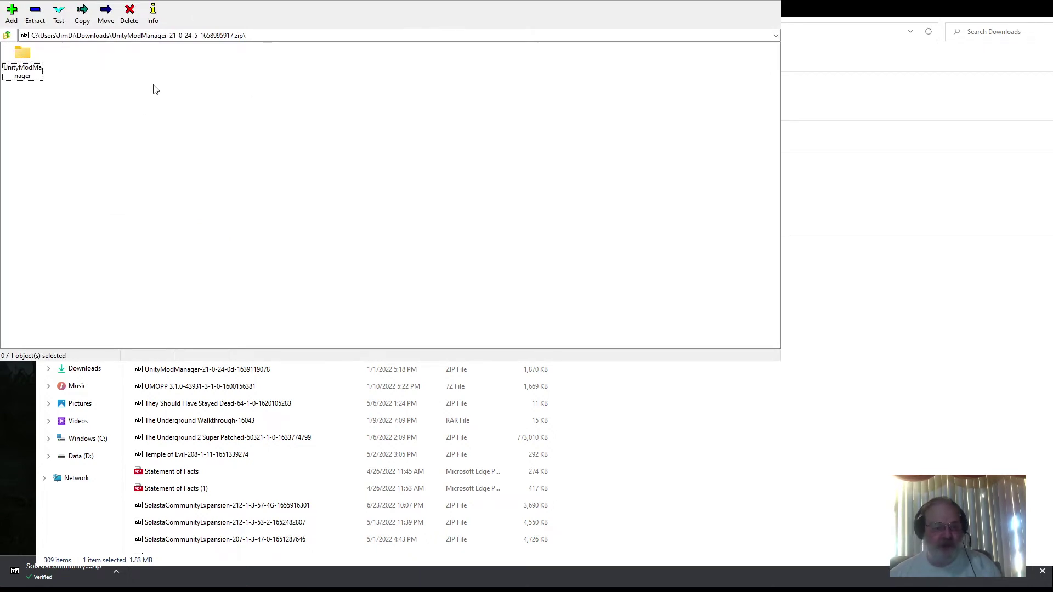
{"action": "left_click", "coordinate": [35, 13]}
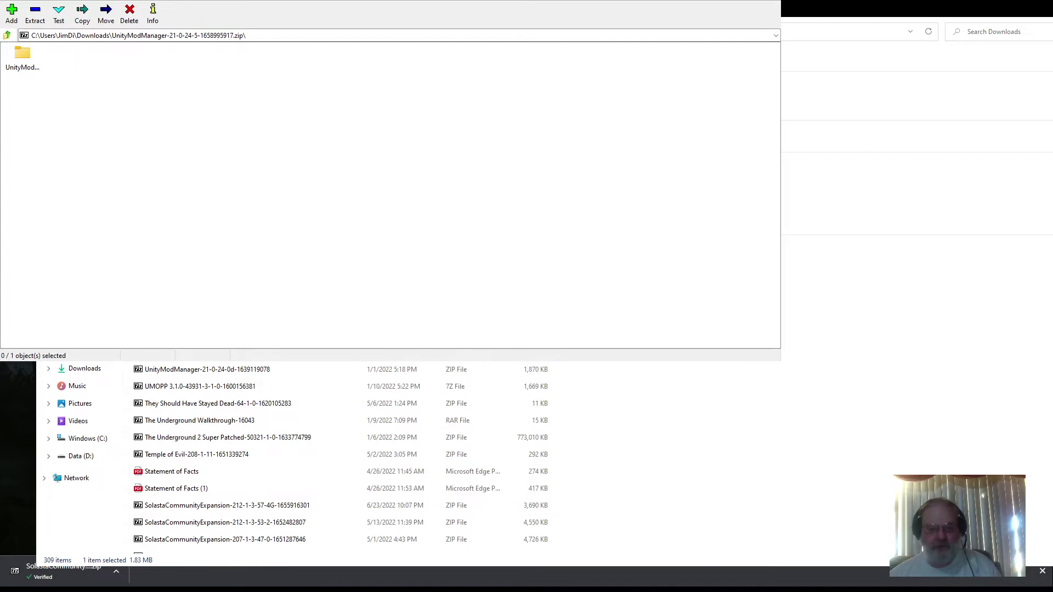
{"action": "key", "text": "F5"}
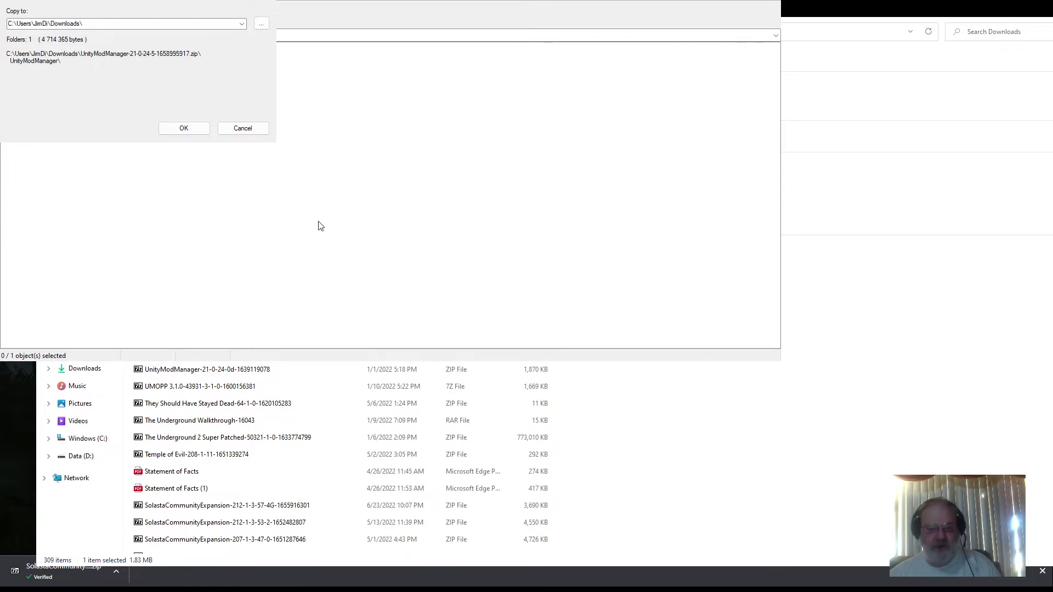
{"action": "triple_click", "coordinate": [25, 23]}
{"action": "type", "text": "D:\\"}
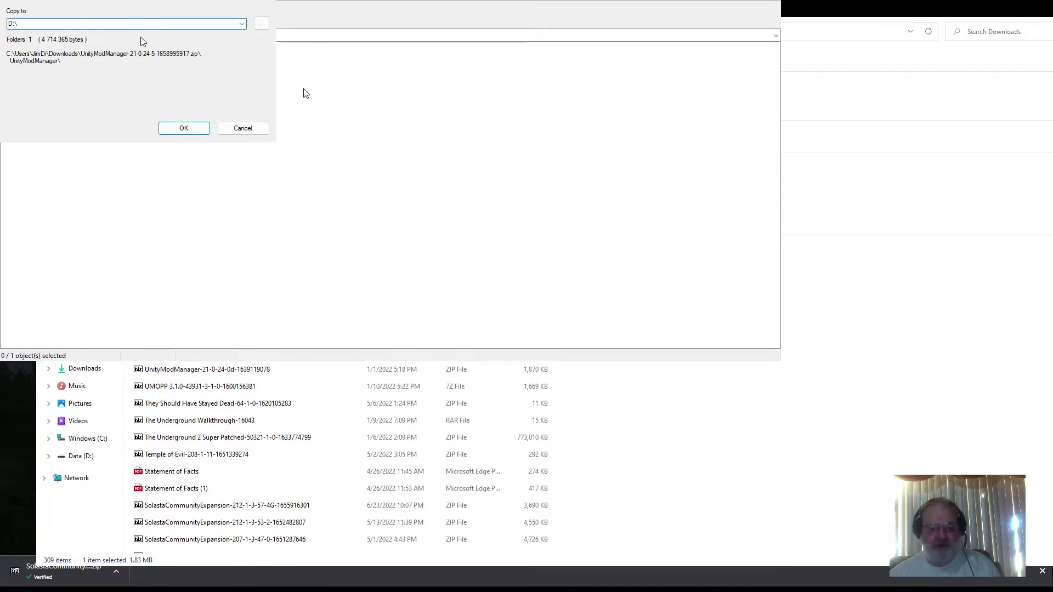
{"action": "left_click", "coordinate": [237, 134]}
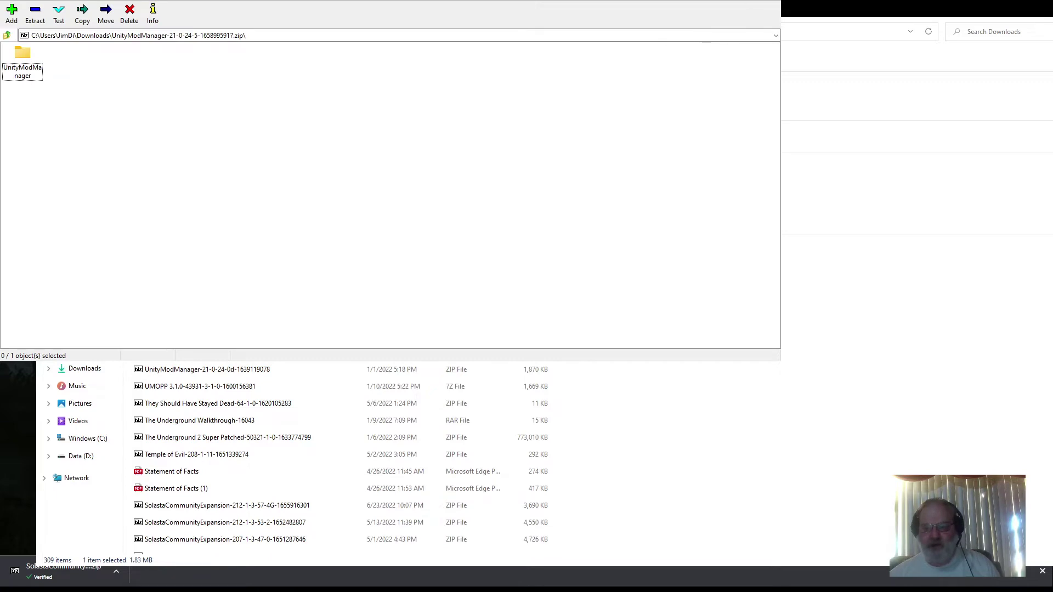
{"action": "key", "text": "alt+F4"}
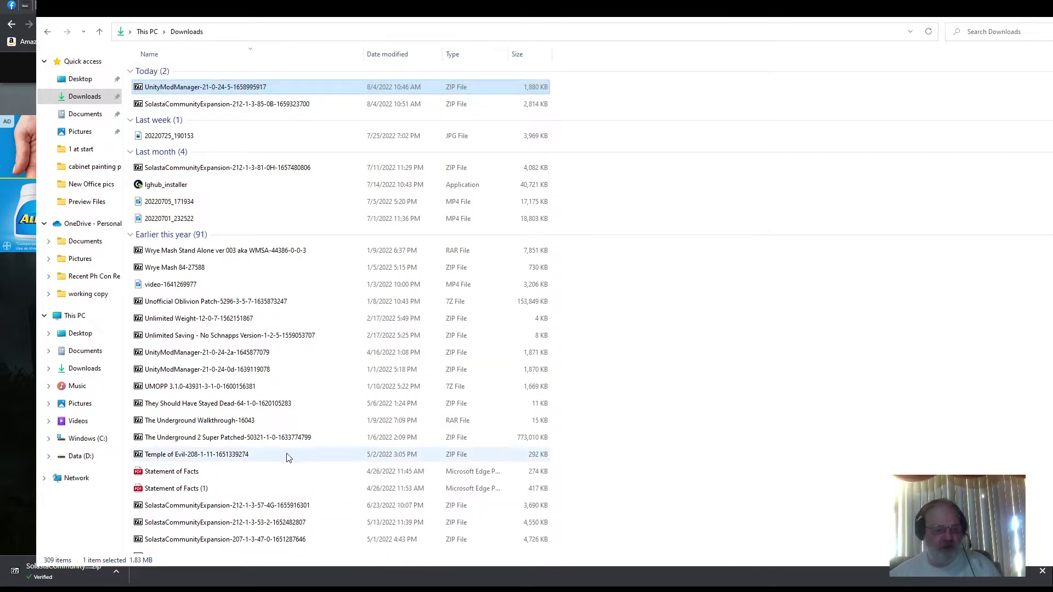
{"action": "left_click", "coordinate": [77, 456]}
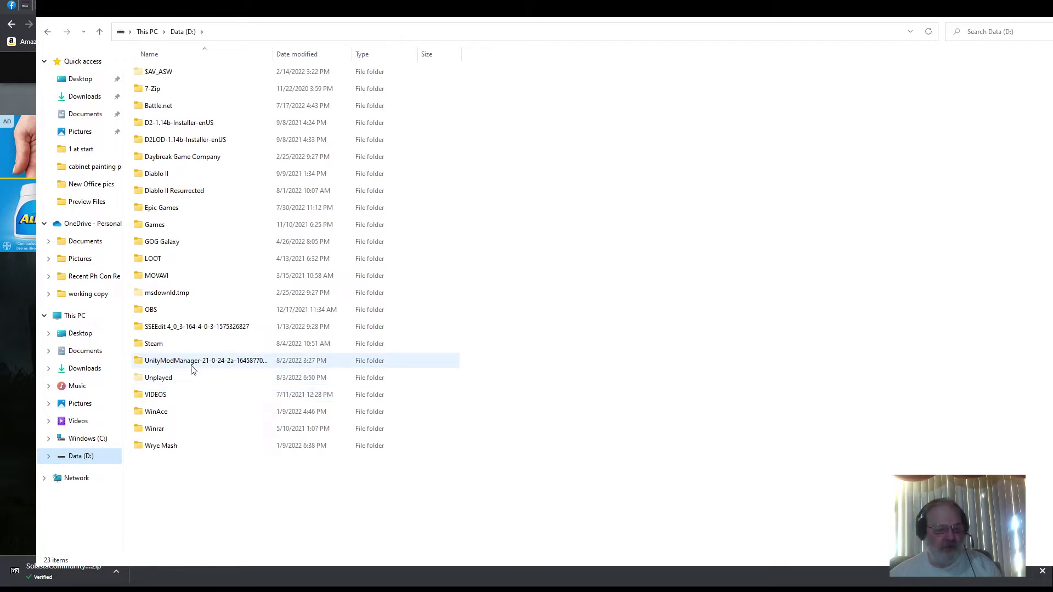
{"action": "double_click", "coordinate": [191, 366]}
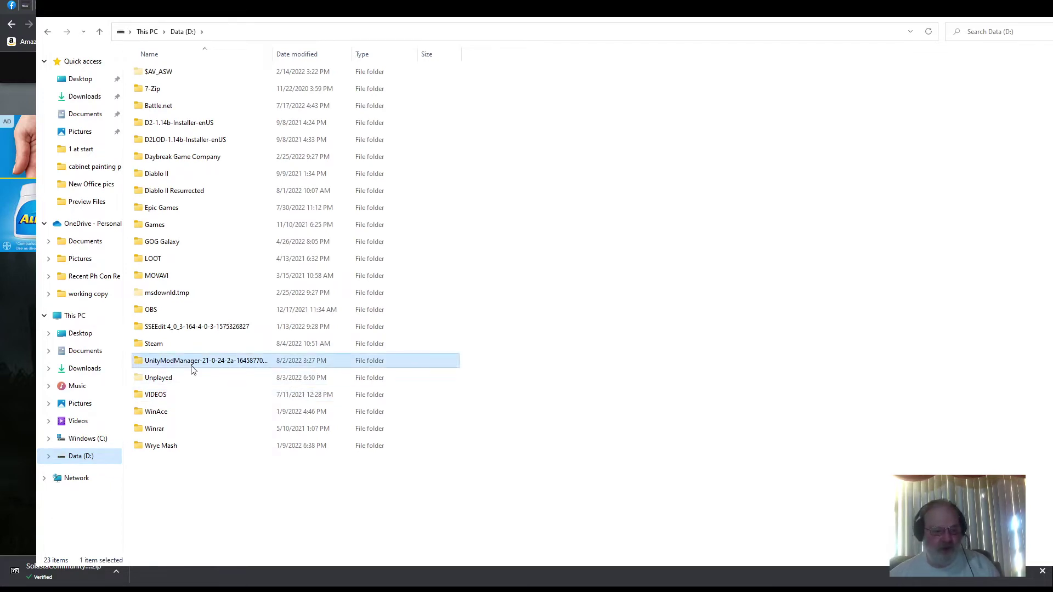
{"action": "double_click", "coordinate": [176, 73]}
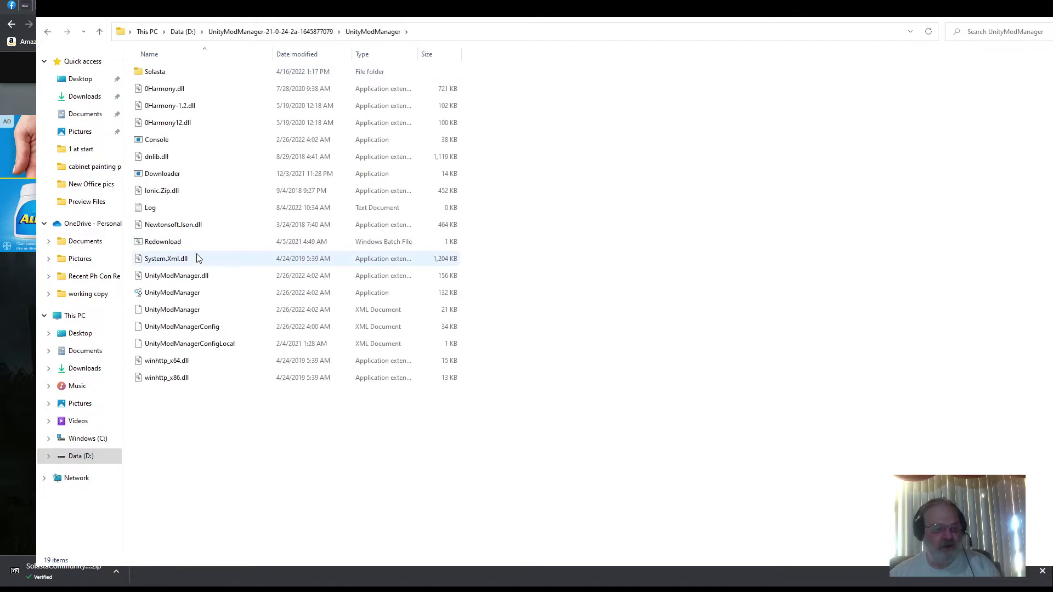
{"action": "double_click", "coordinate": [163, 295]}
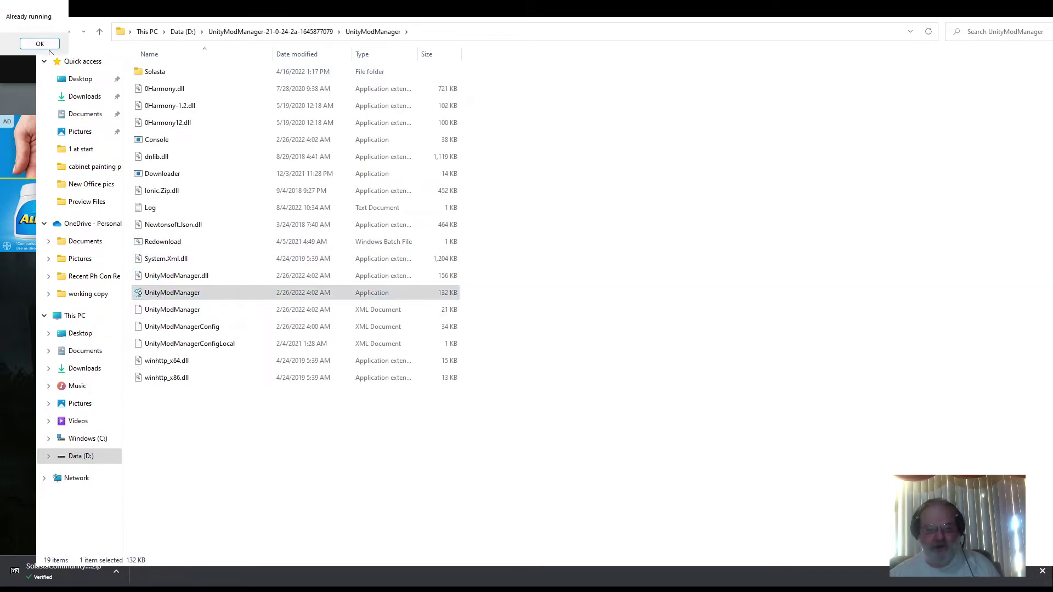
{"action": "left_click", "coordinate": [40, 44]}
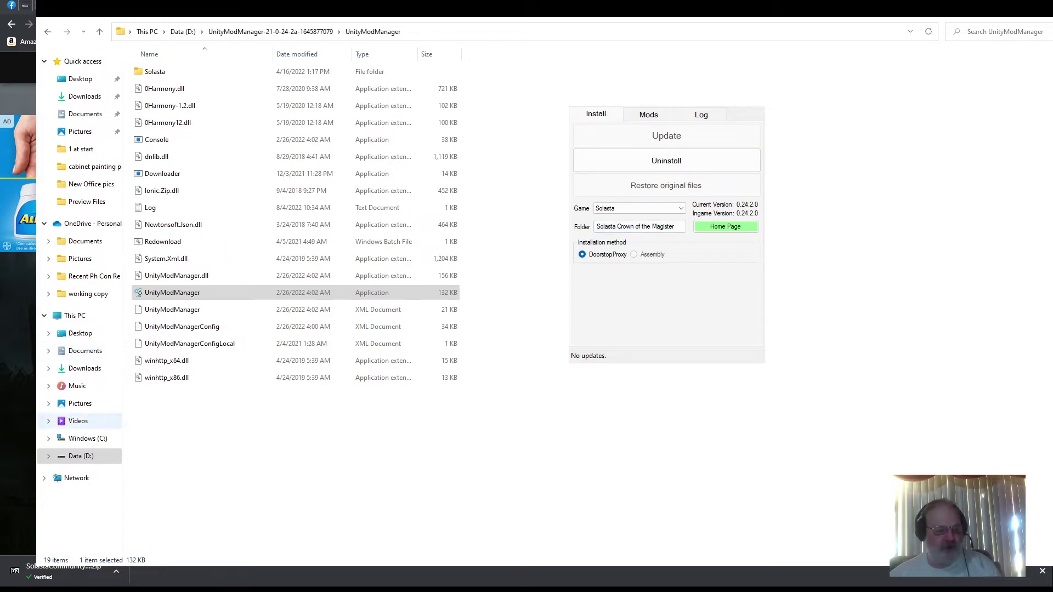
Step: Browse for the game folder in UnityModManager and examine the Slasta_COTM folder under Steam, steamapps, common
{"action": "left_click", "coordinate": [72, 461]}
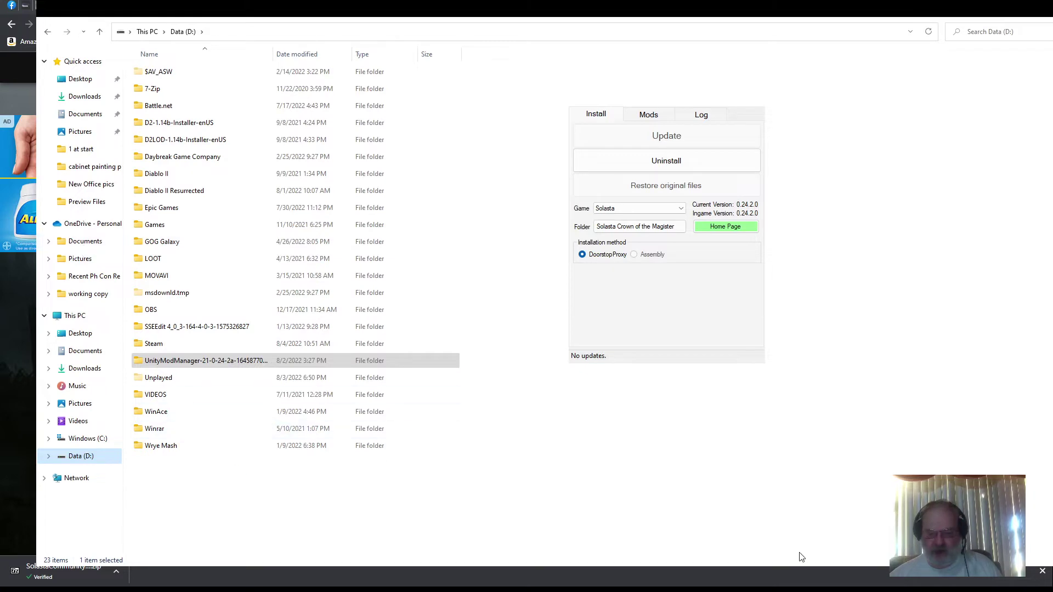
{"action": "left_click", "coordinate": [640, 229]}
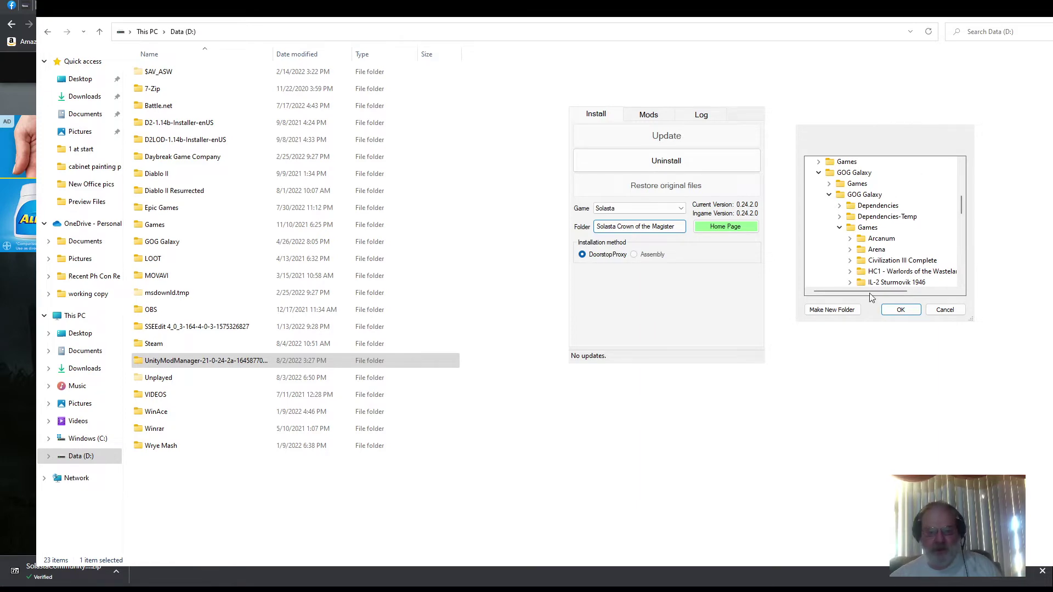
{"action": "scroll", "coordinate": [883, 219], "scroll_direction": "down", "scroll_amount": 12}
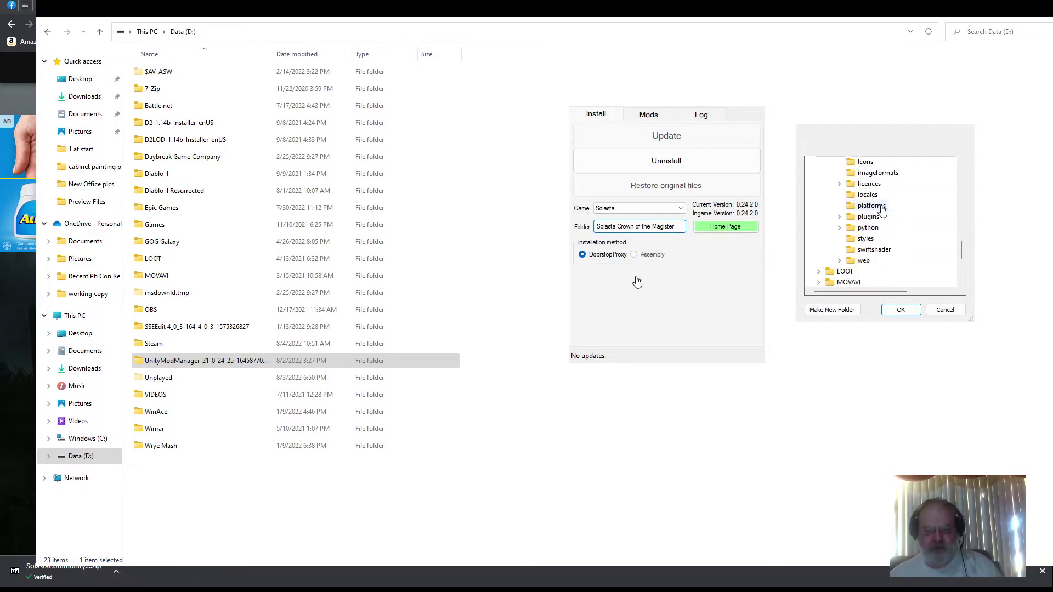
{"action": "scroll", "coordinate": [888, 225], "scroll_direction": "up", "scroll_amount": 2}
{"action": "scroll", "coordinate": [888, 224], "scroll_direction": "up", "scroll_amount": 8}
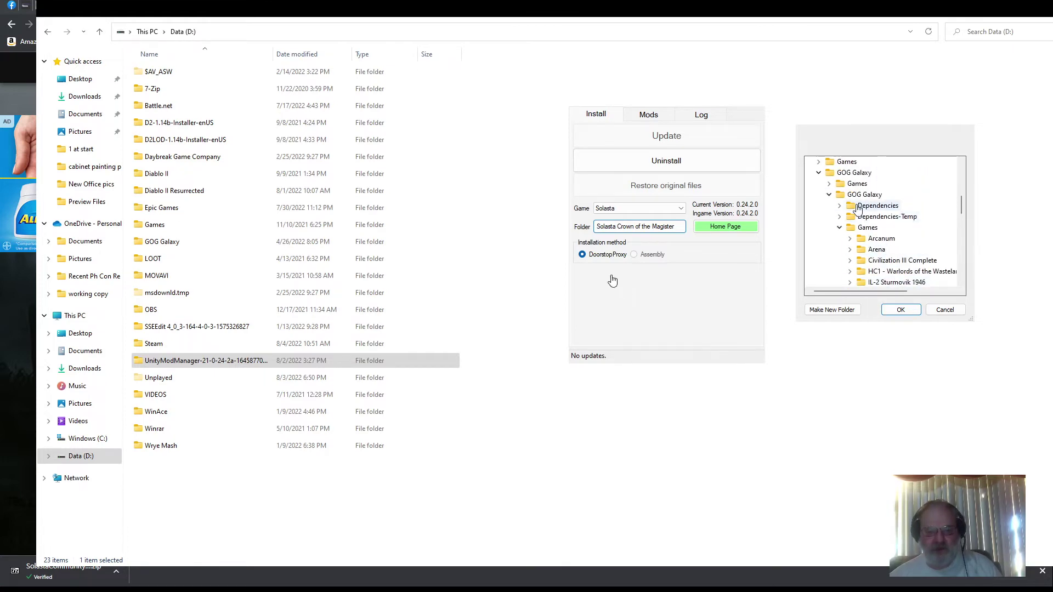
{"action": "scroll", "coordinate": [859, 210], "scroll_direction": "down", "scroll_amount": 10}
{"action": "scroll", "coordinate": [848, 215], "scroll_direction": "down", "scroll_amount": 1}
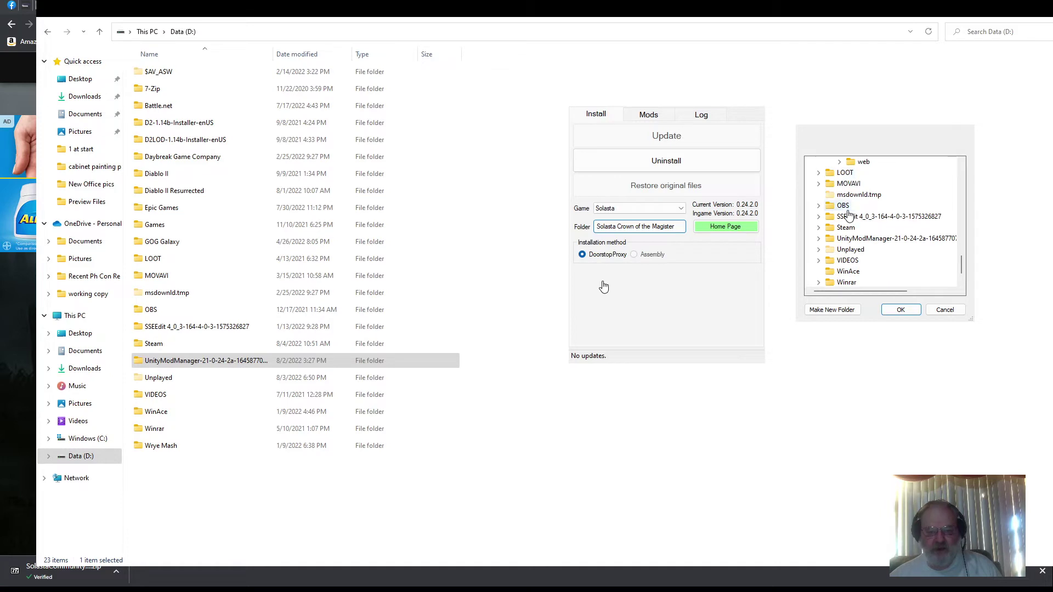
{"action": "left_click", "coordinate": [819, 228]}
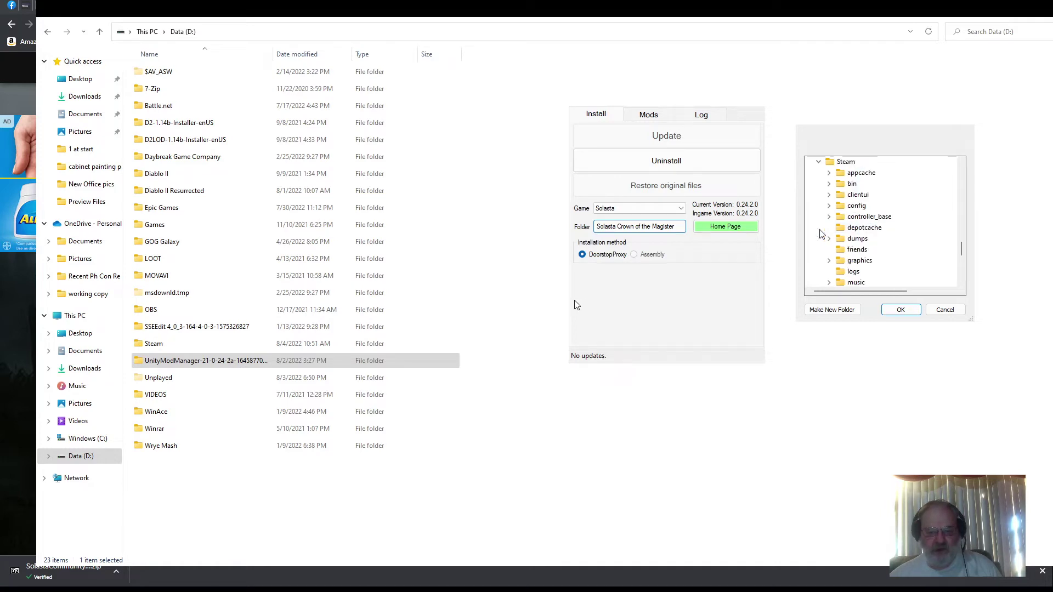
{"action": "scroll", "coordinate": [877, 239], "scroll_direction": "down", "scroll_amount": 2}
{"action": "scroll", "coordinate": [876, 246], "scroll_direction": "down", "scroll_amount": 2}
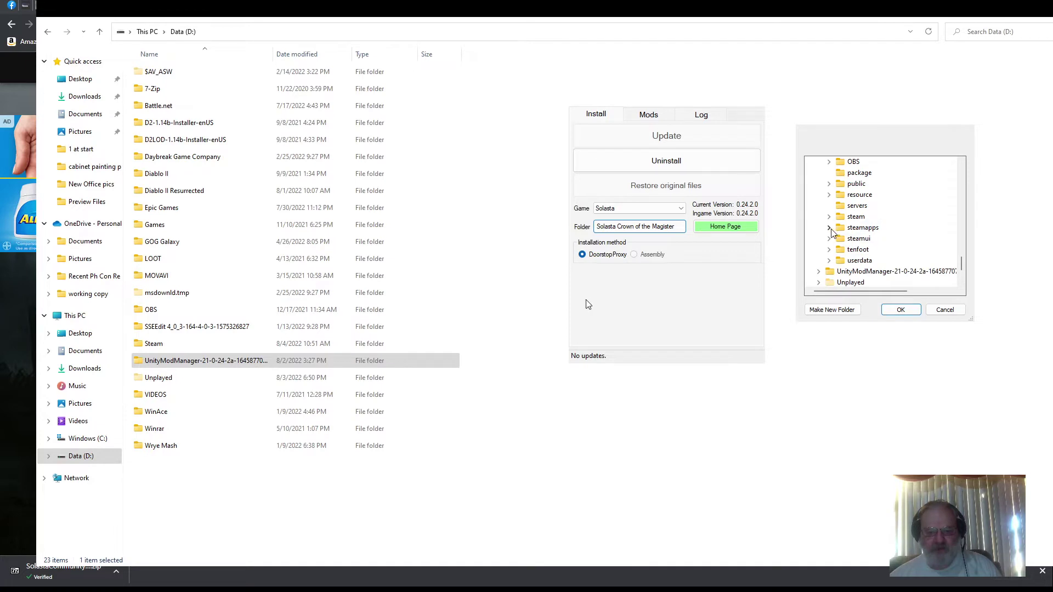
{"action": "left_click", "coordinate": [828, 228]}
{"action": "left_click", "coordinate": [839, 217]}
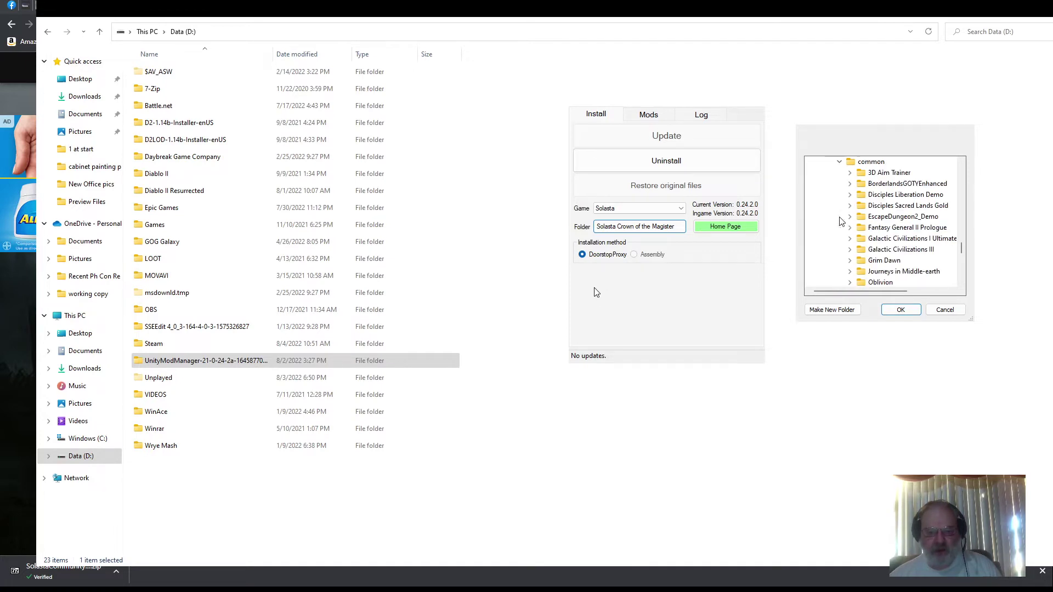
{"action": "scroll", "coordinate": [910, 236], "scroll_direction": "down", "scroll_amount": 3}
{"action": "left_click", "coordinate": [886, 227]}
{"action": "left_click", "coordinate": [849, 227]}
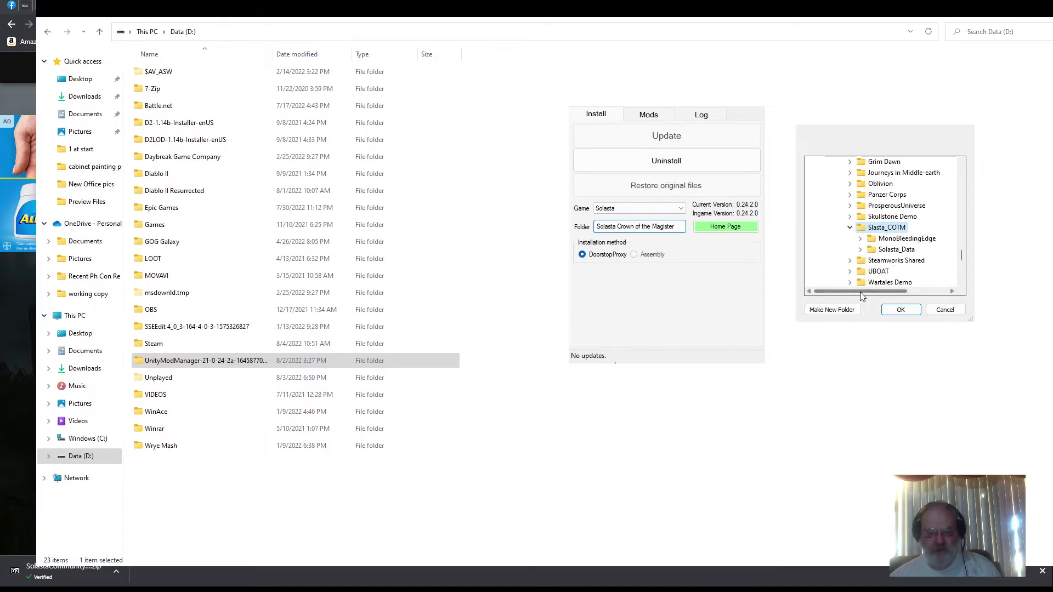
Step: Locate the Solasta Crown of the Magister folder under GOG Galaxy's Games and leave the folder choice without applying it
{"action": "scroll", "coordinate": [878, 238], "scroll_direction": "up", "scroll_amount": 10}
{"action": "scroll", "coordinate": [880, 242], "scroll_direction": "up", "scroll_amount": 10}
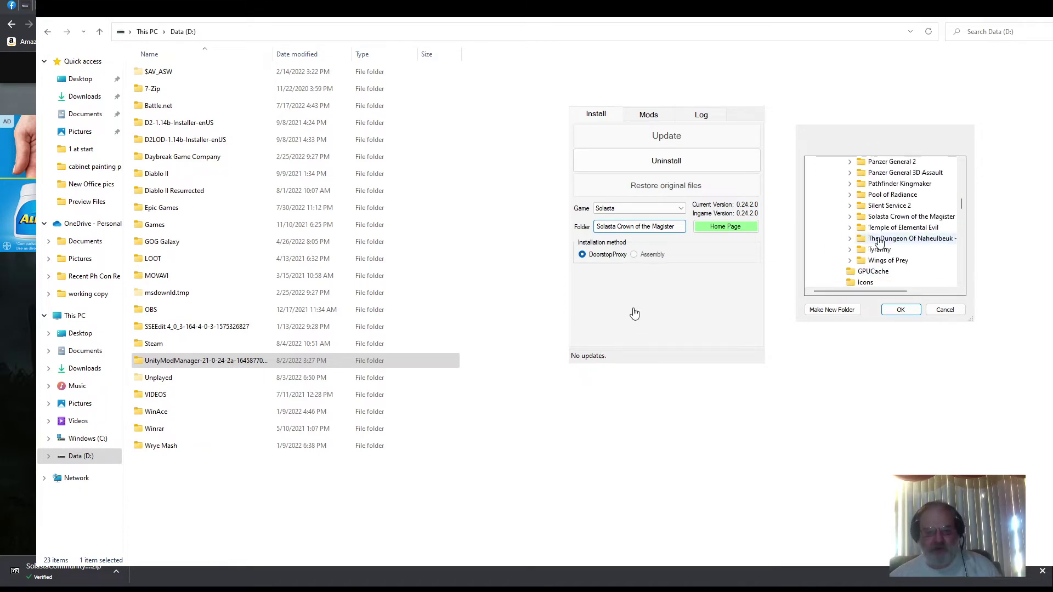
{"action": "scroll", "coordinate": [880, 241], "scroll_direction": "down", "scroll_amount": 2}
{"action": "left_click", "coordinate": [845, 227]}
{"action": "left_click", "coordinate": [859, 249]}
{"action": "scroll", "coordinate": [883, 244], "scroll_direction": "down", "scroll_amount": 3}
{"action": "scroll", "coordinate": [885, 244], "scroll_direction": "up", "scroll_amount": 1}
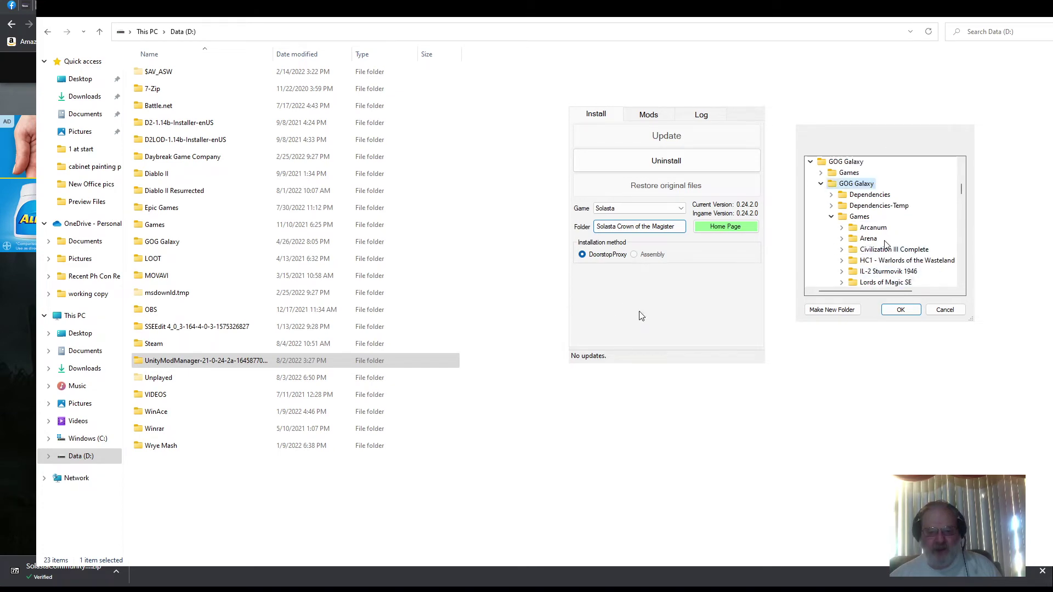
{"action": "left_click", "coordinate": [859, 216]}
{"action": "scroll", "coordinate": [877, 243], "scroll_direction": "down", "scroll_amount": 7}
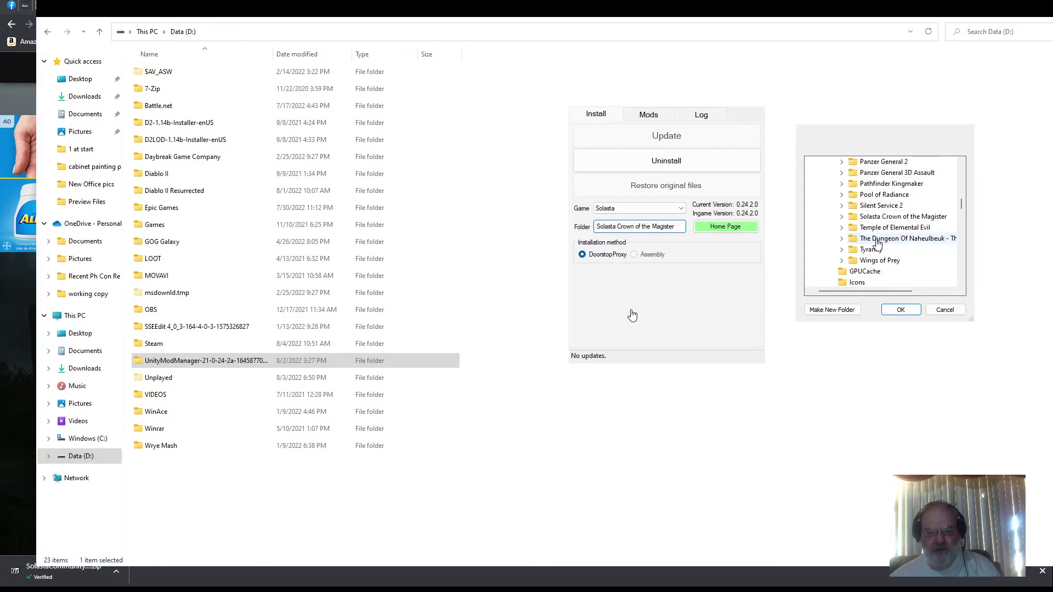
{"action": "left_click", "coordinate": [891, 216]}
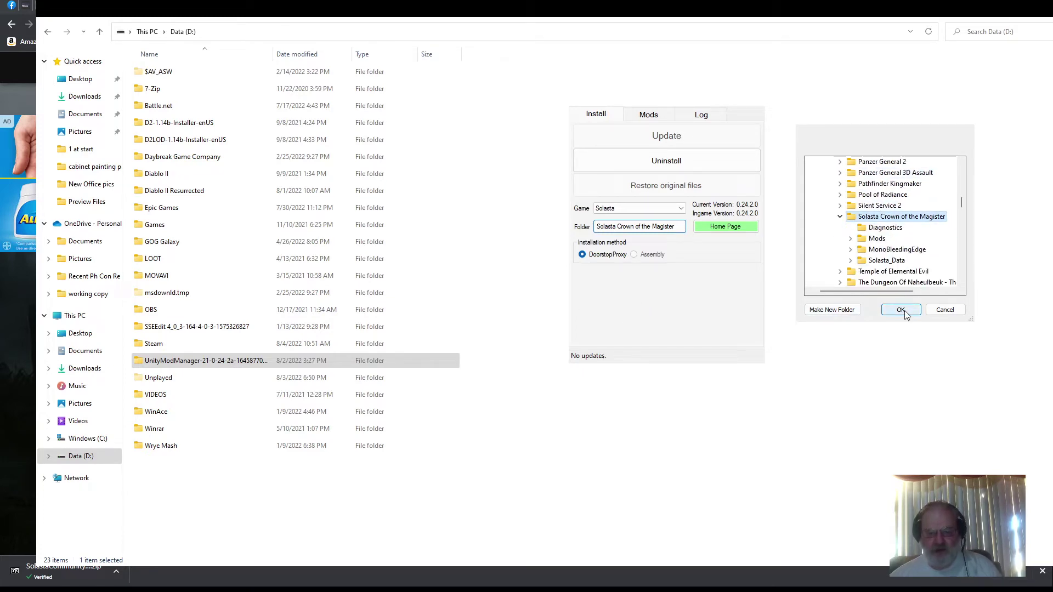
{"action": "left_click", "coordinate": [944, 314]}
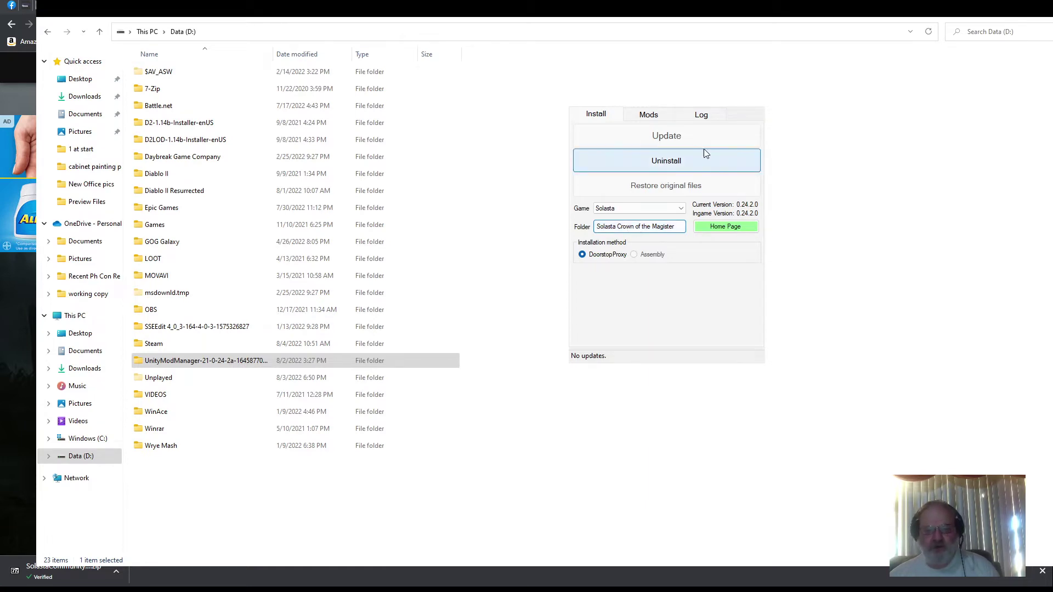
Step: Reopen the UnityModManager application from its inner UnityModManager folder on the Data (D:) drive
{"action": "key", "text": "alt+Tab"}
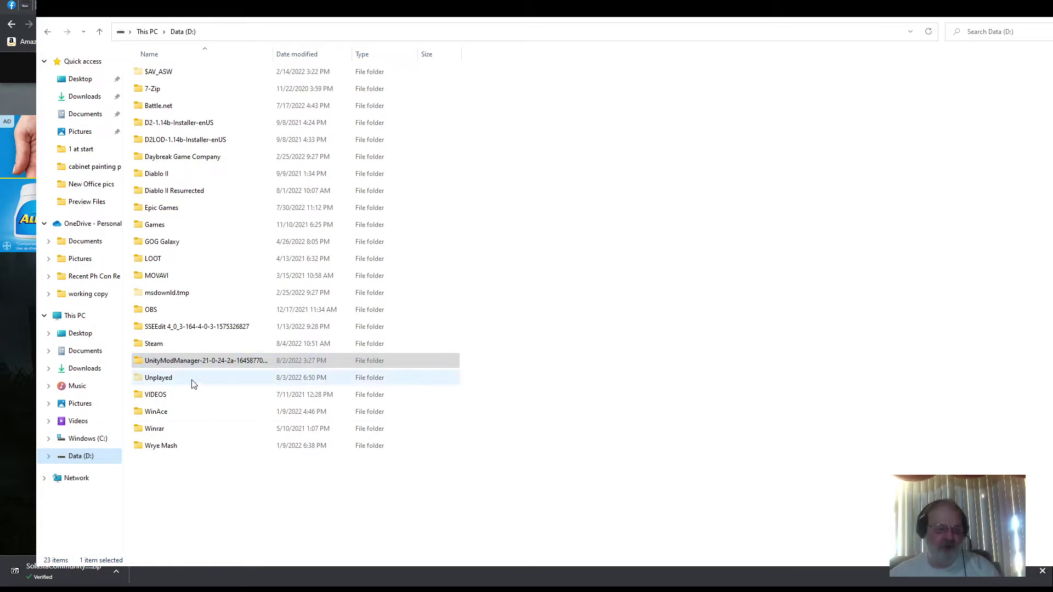
{"action": "left_click", "coordinate": [185, 365]}
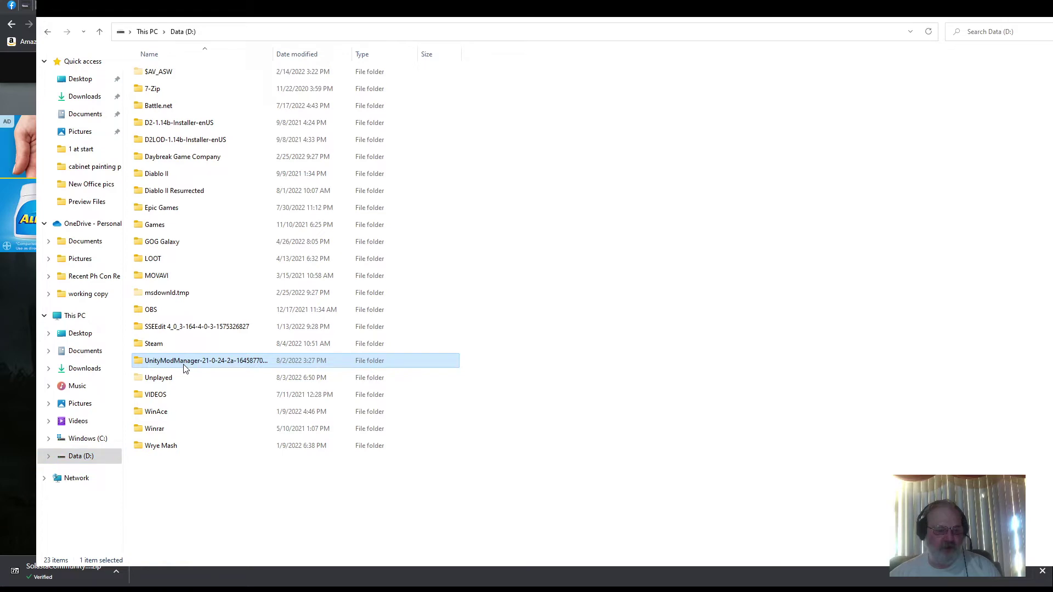
{"action": "double_click", "coordinate": [184, 362]}
{"action": "double_click", "coordinate": [186, 76]}
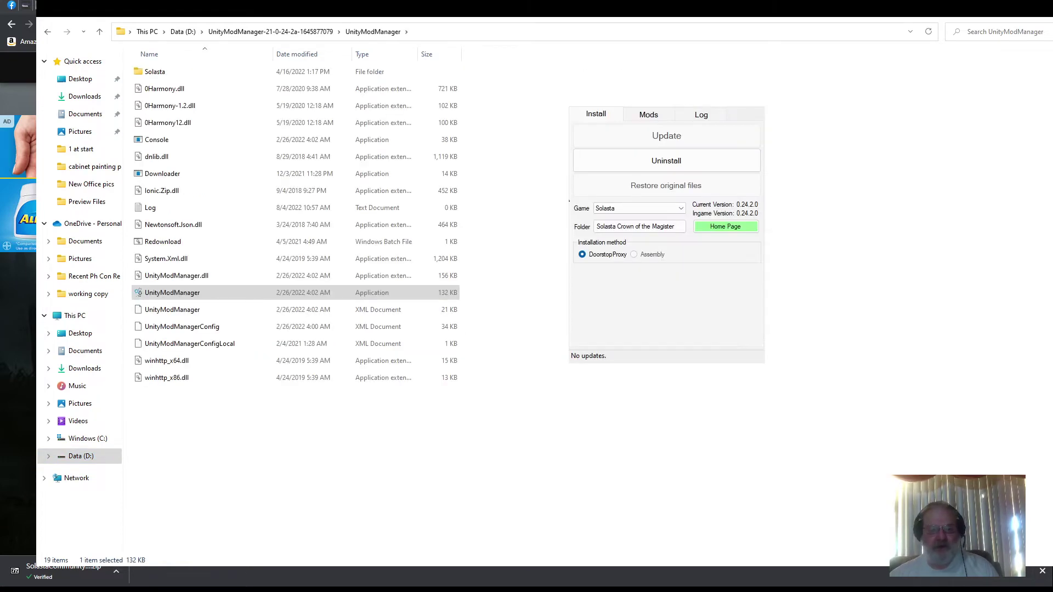
{"action": "left_click", "coordinate": [85, 97]}
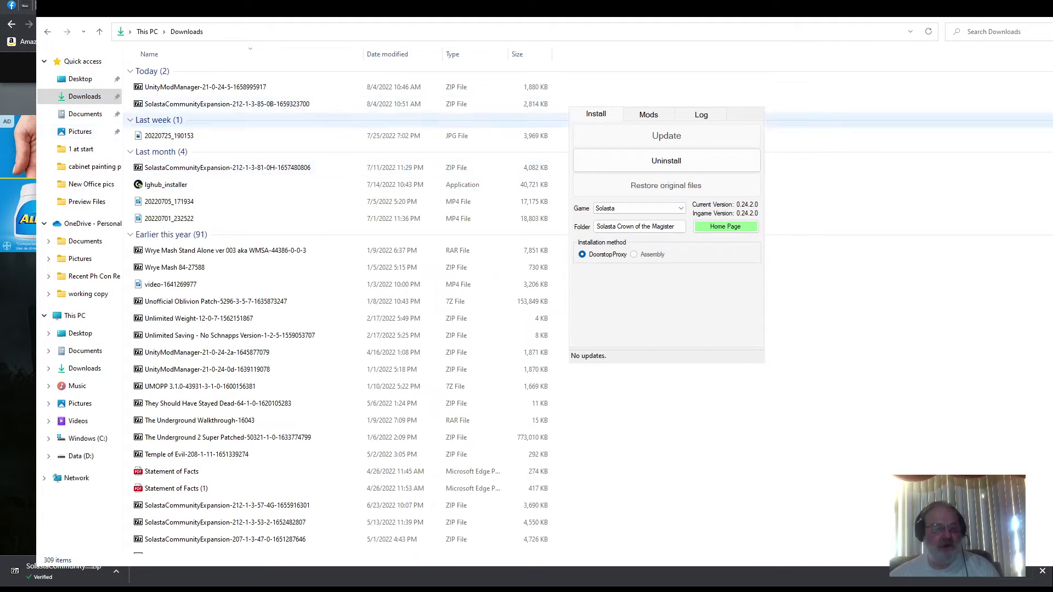
{"action": "left_click", "coordinate": [649, 118]}
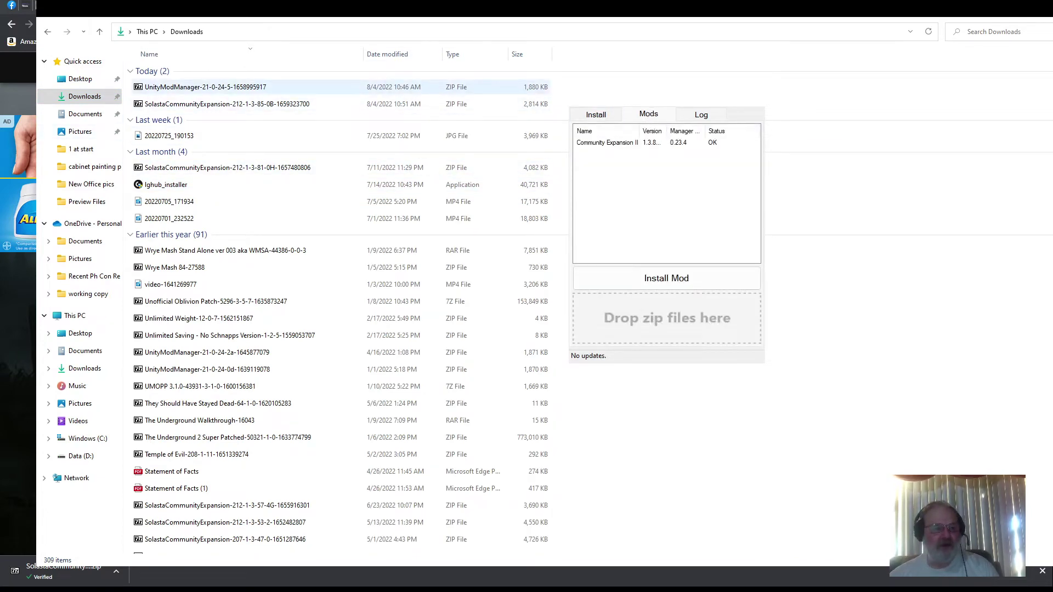
{"action": "left_click_drag", "start_coordinate": [258, 104], "coordinate": [635, 314]}
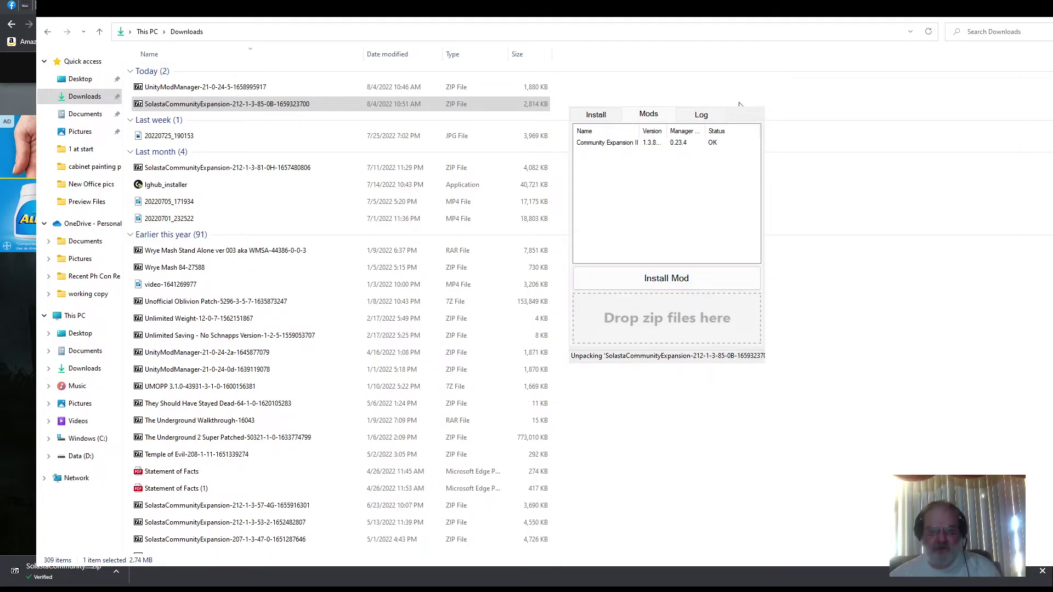
{"action": "left_click", "coordinate": [979, 57]}
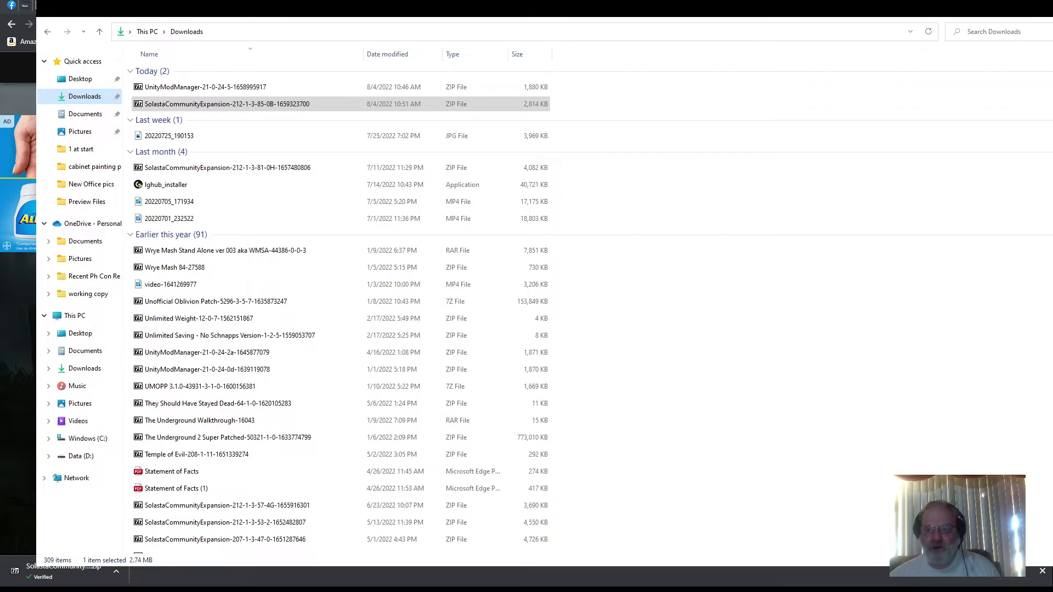
{"action": "key", "text": "alt+F4"}
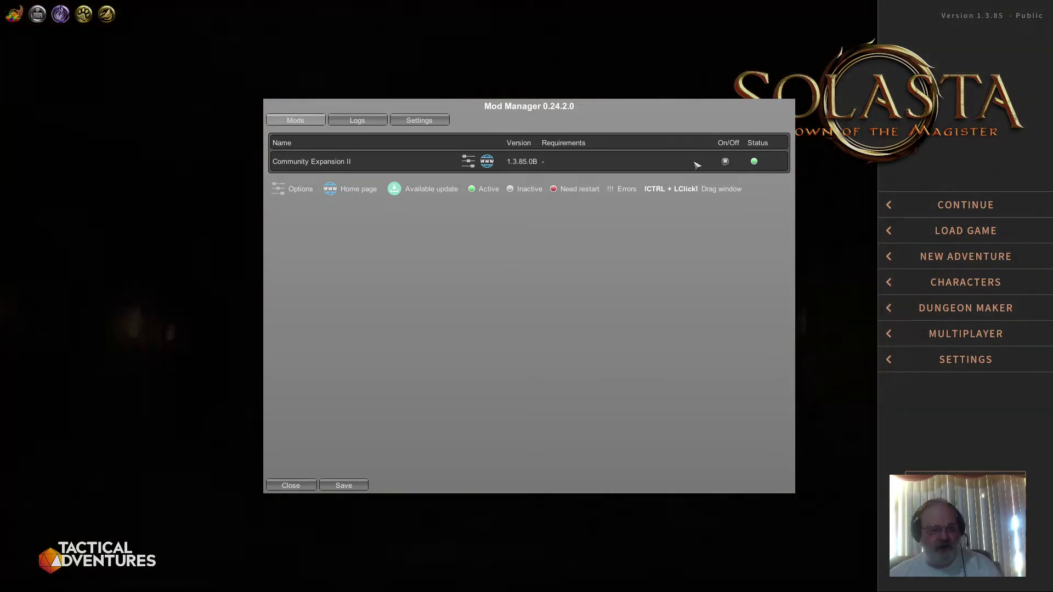
Step: In Solasta's in-game Mod Manager, expand the Community Expansion II options and review the Character and Gameplay settings
{"action": "left_click", "coordinate": [341, 166]}
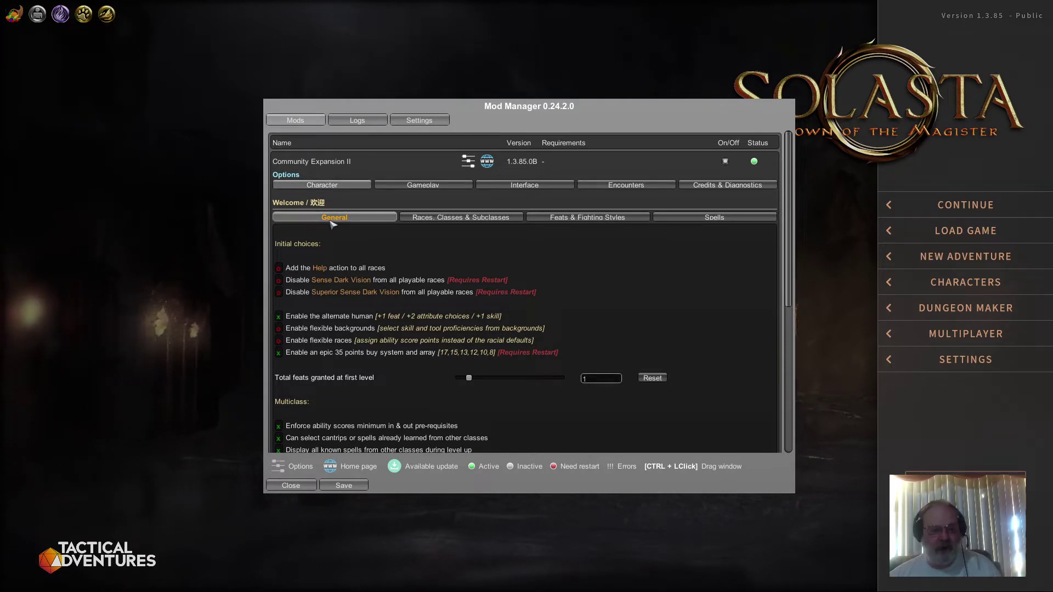
{"action": "left_click", "coordinate": [437, 219]}
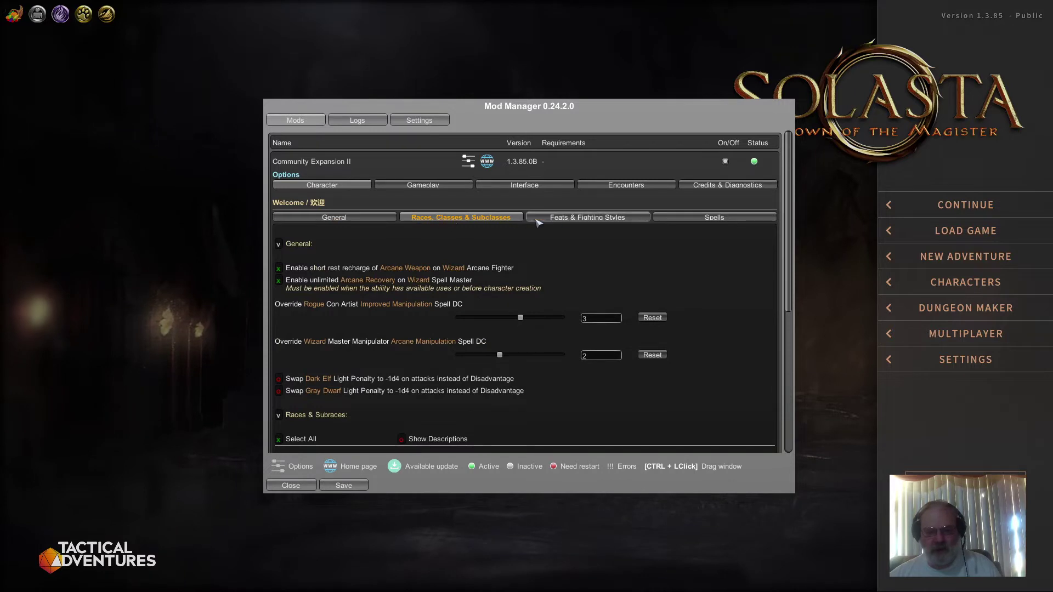
{"action": "left_click", "coordinate": [571, 219]}
{"action": "left_click", "coordinate": [705, 217]}
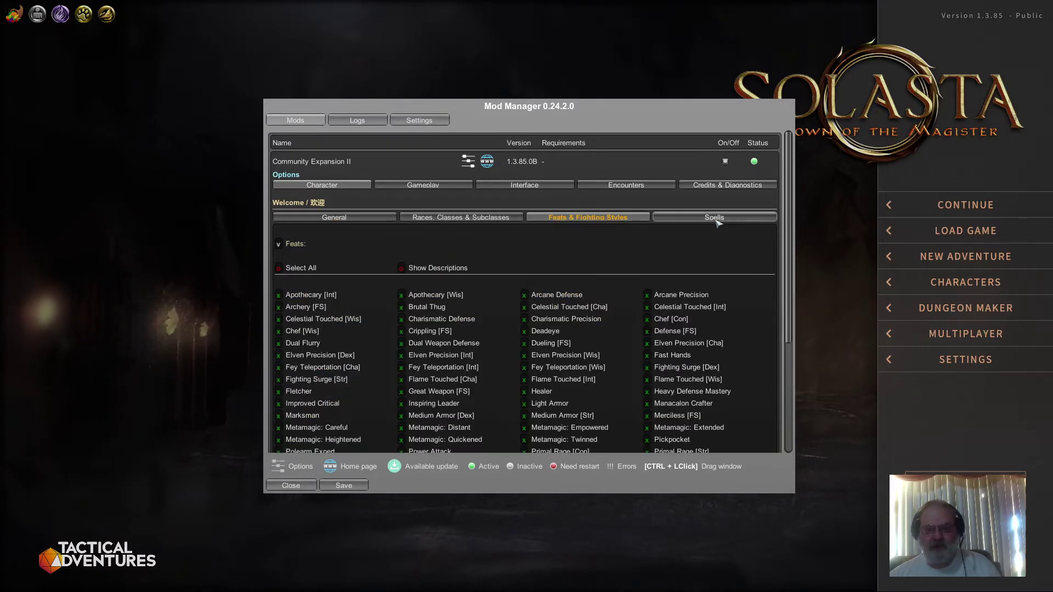
{"action": "left_click", "coordinate": [419, 189]}
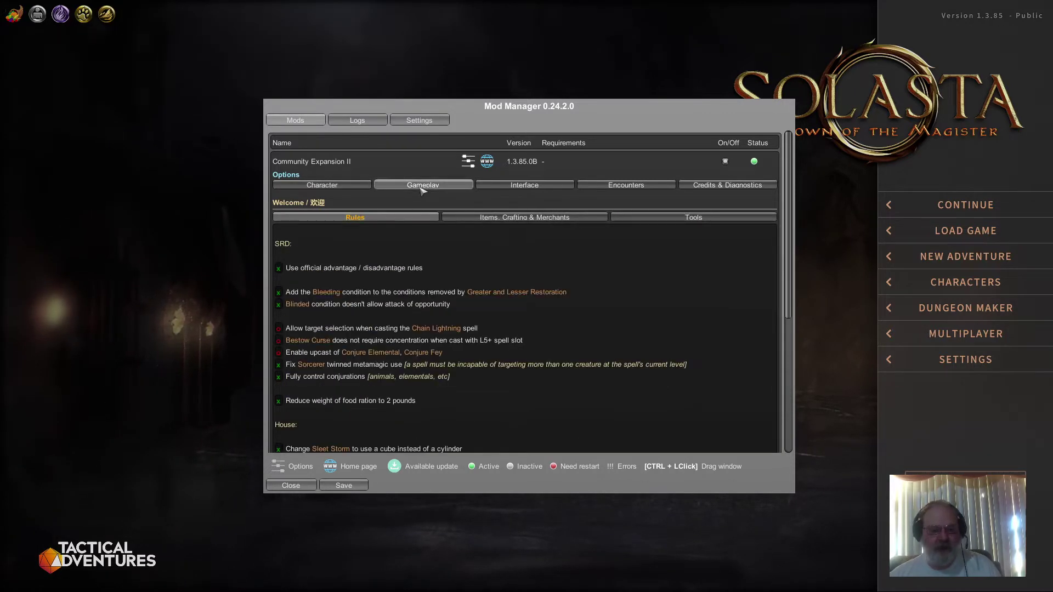
{"action": "left_click", "coordinate": [484, 219]}
{"action": "left_click", "coordinate": [662, 223]}
Step: Review the Interface settings of Community Expansion II, covering Dungeon Maker, Game UI, Gamepad, Keyboard & Mouse, and Translations
{"action": "left_click", "coordinate": [524, 185]}
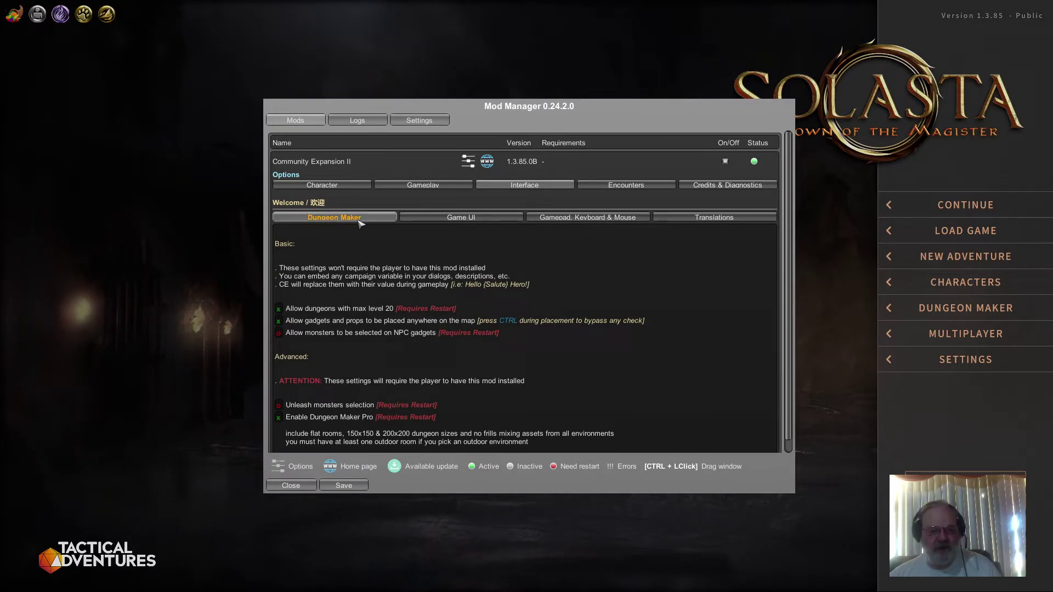
{"action": "left_click", "coordinate": [448, 218]}
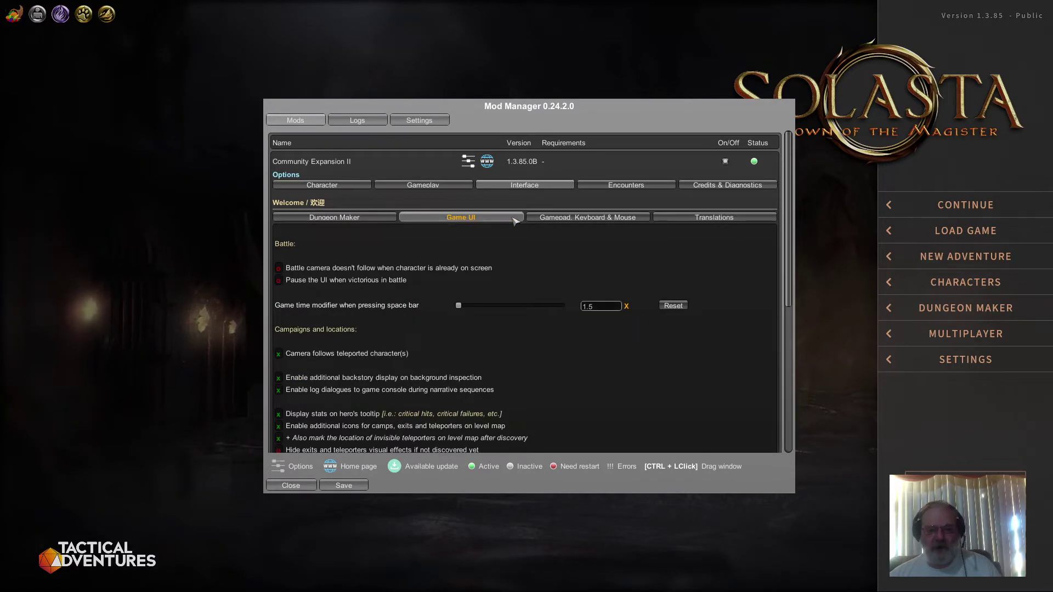
{"action": "left_click", "coordinate": [567, 219]}
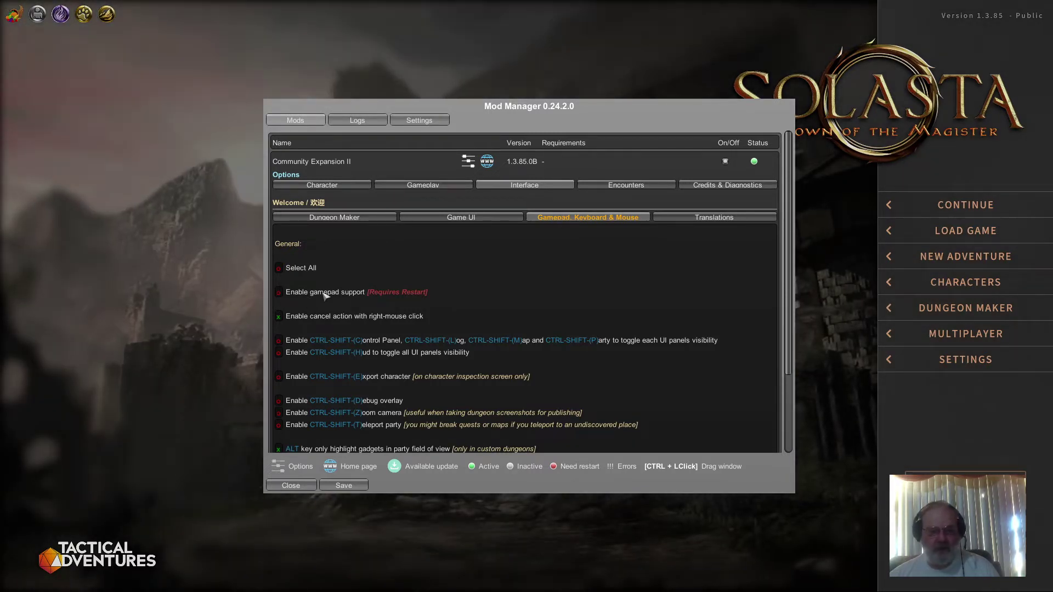
{"action": "left_click", "coordinate": [667, 216]}
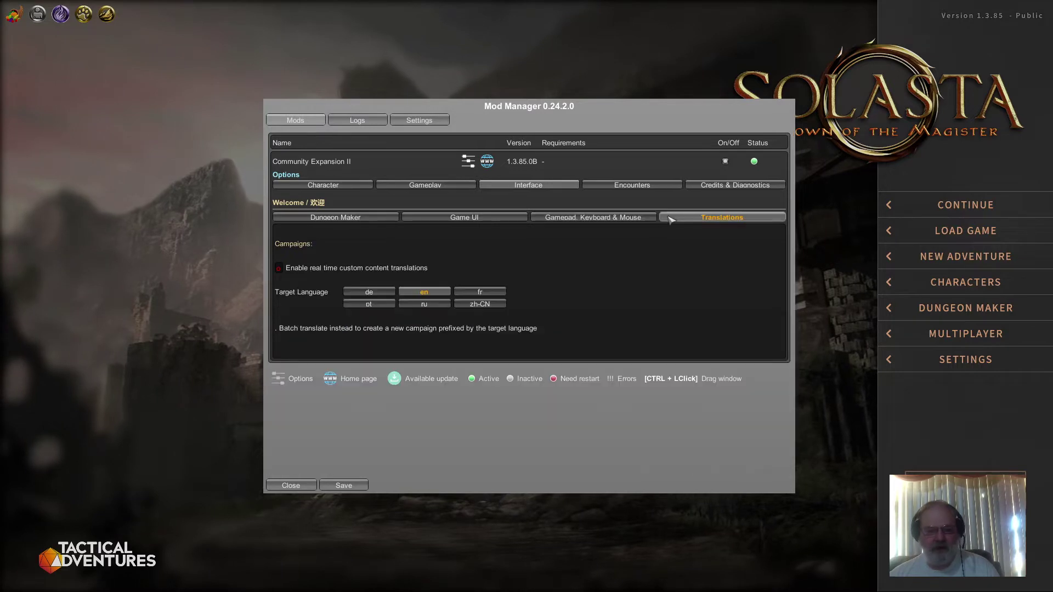
Step: Review the Encounters settings with Bestiary and Characters Pool, and the Credits & Diagnostics settings with Blueprints and Services
{"action": "left_click", "coordinate": [644, 187]}
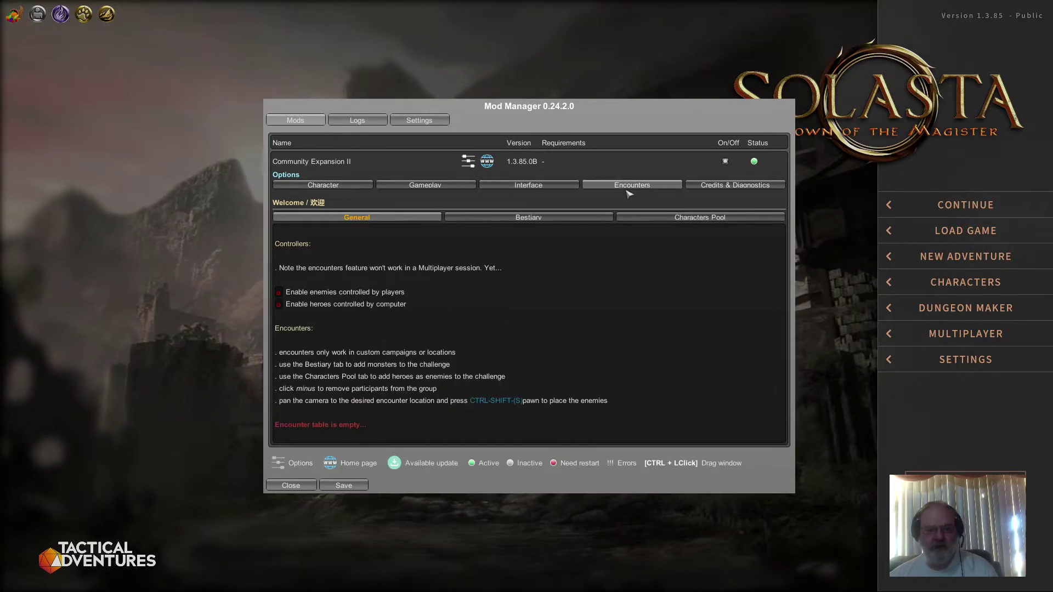
{"action": "left_click", "coordinate": [473, 219]}
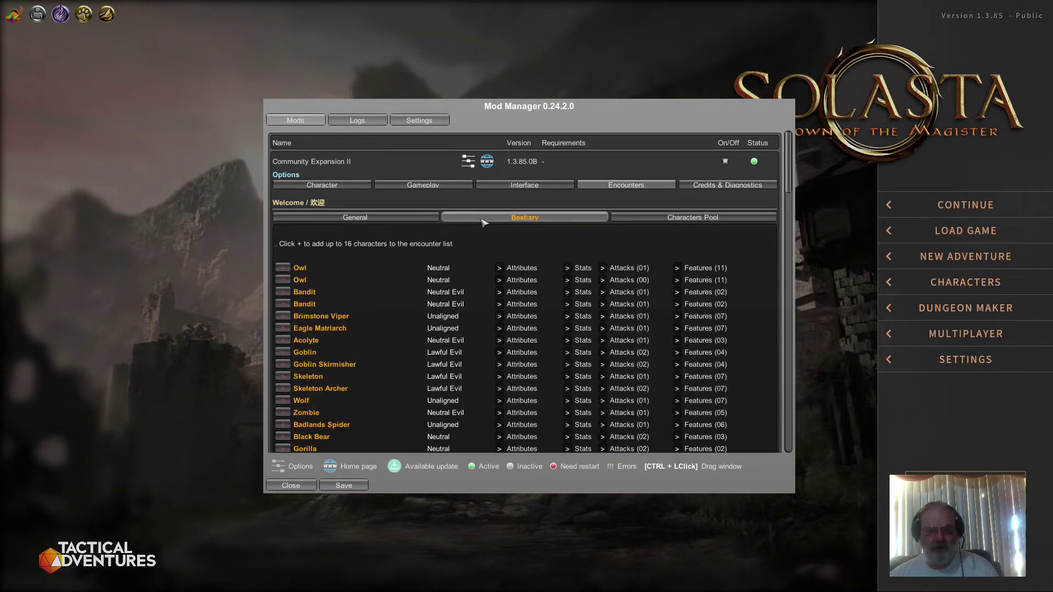
{"action": "left_click", "coordinate": [664, 218]}
{"action": "left_click", "coordinate": [712, 186]}
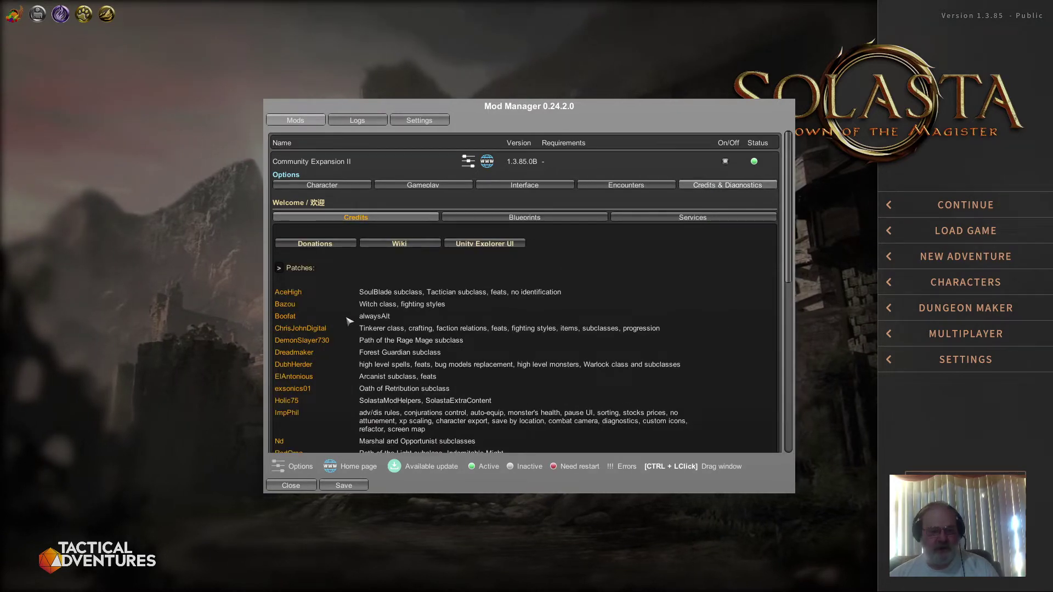
{"action": "left_click", "coordinate": [545, 221]}
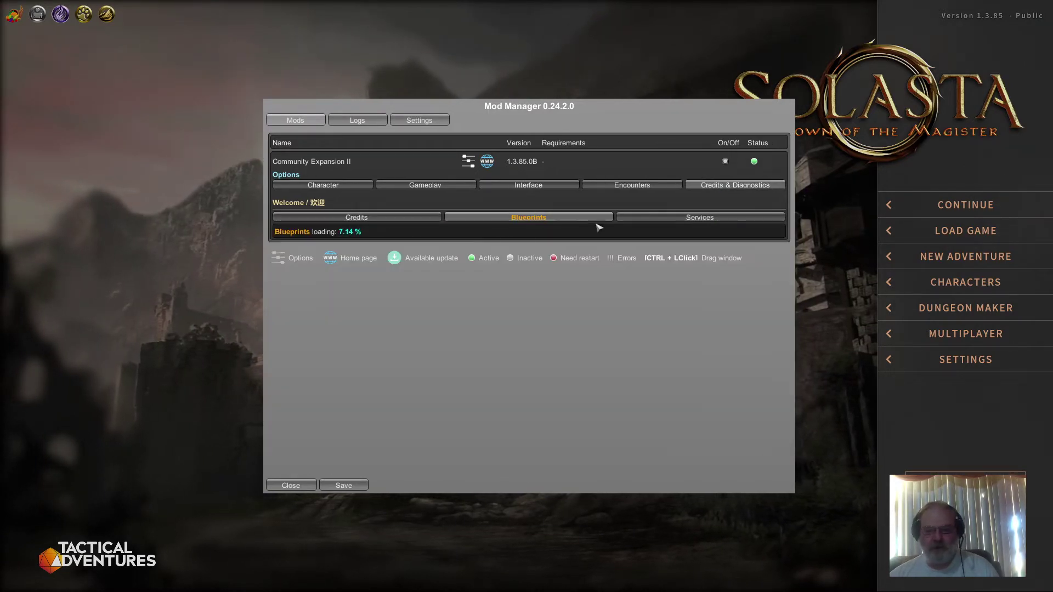
{"action": "left_click", "coordinate": [689, 221]}
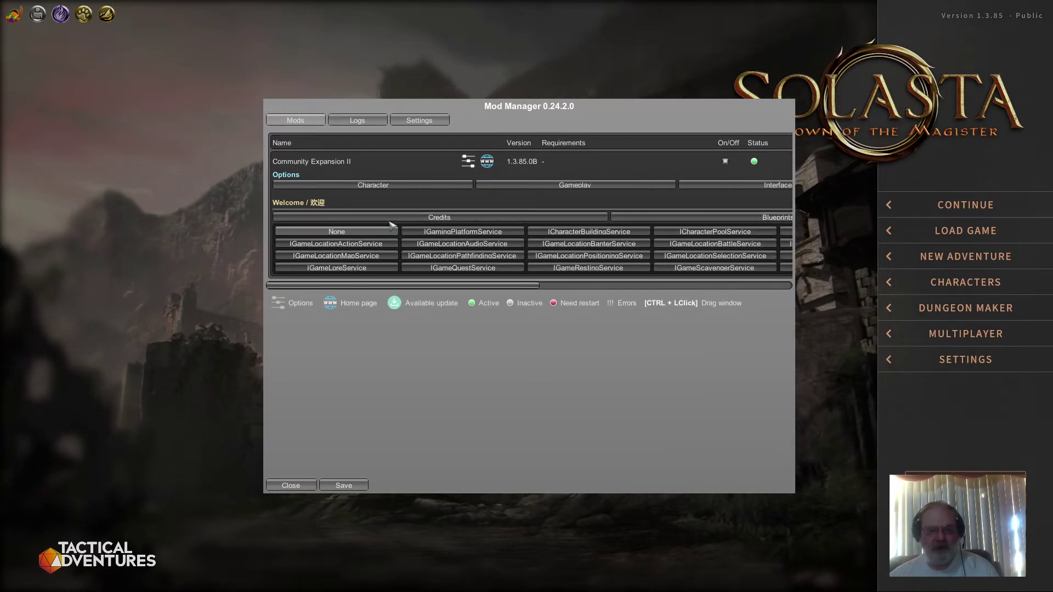
Step: Return to the general Character settings and examine the initial choices and multiclass options
{"action": "left_click", "coordinate": [375, 186]}
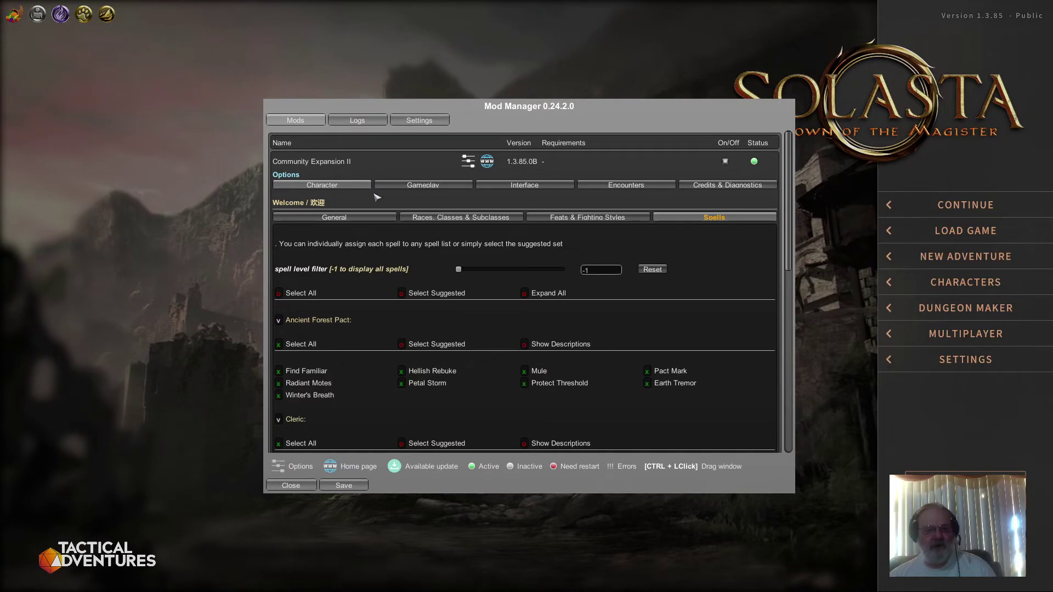
{"action": "left_click", "coordinate": [335, 218]}
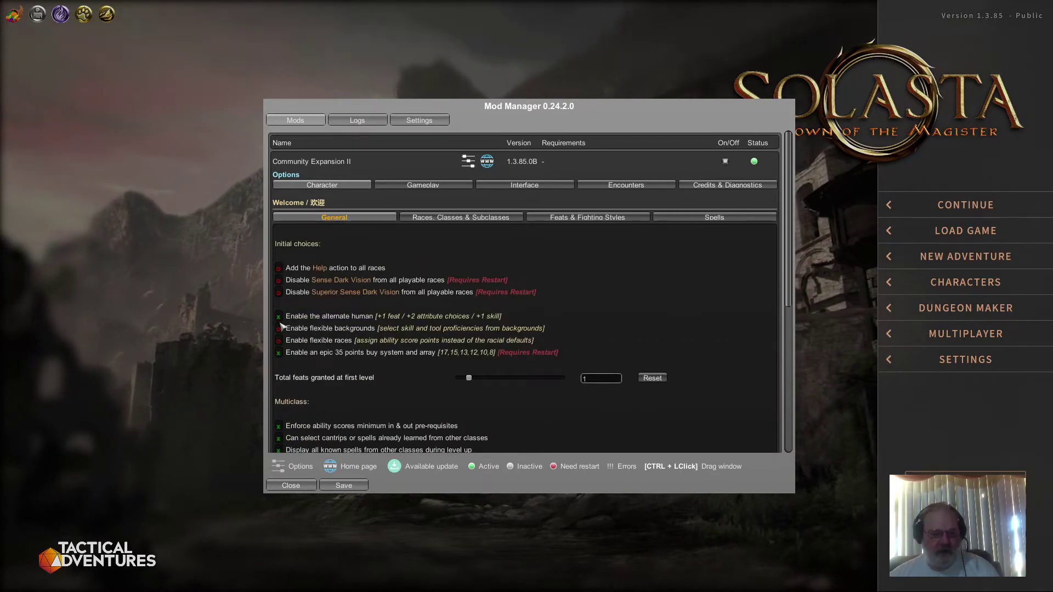
{"action": "scroll", "coordinate": [291, 398], "scroll_direction": "down", "scroll_amount": 2}
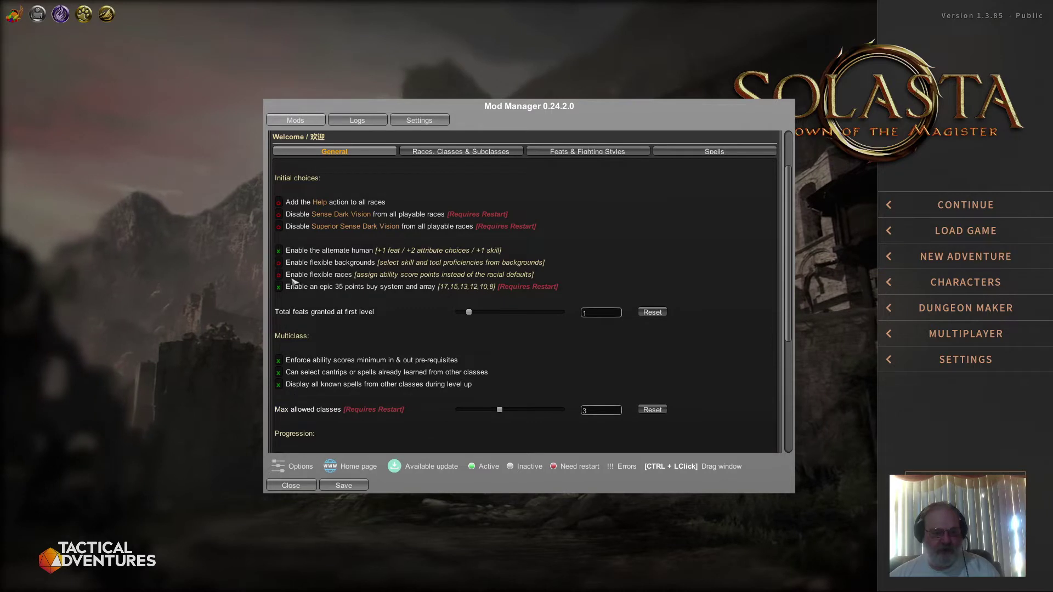